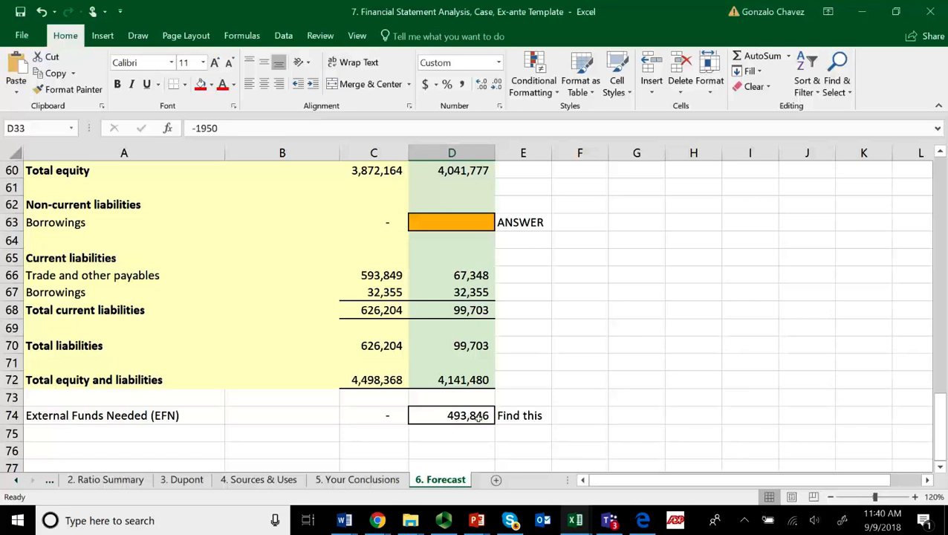
- Review the 2018 forecast's finance cost in D33 and the percentage assumption behind it in D9
{"action": "scroll", "coordinate": [478, 419], "scroll_direction": "up", "scroll_amount": 2}
{"action": "scroll", "coordinate": [478, 416], "scroll_direction": "up", "scroll_amount": 6}
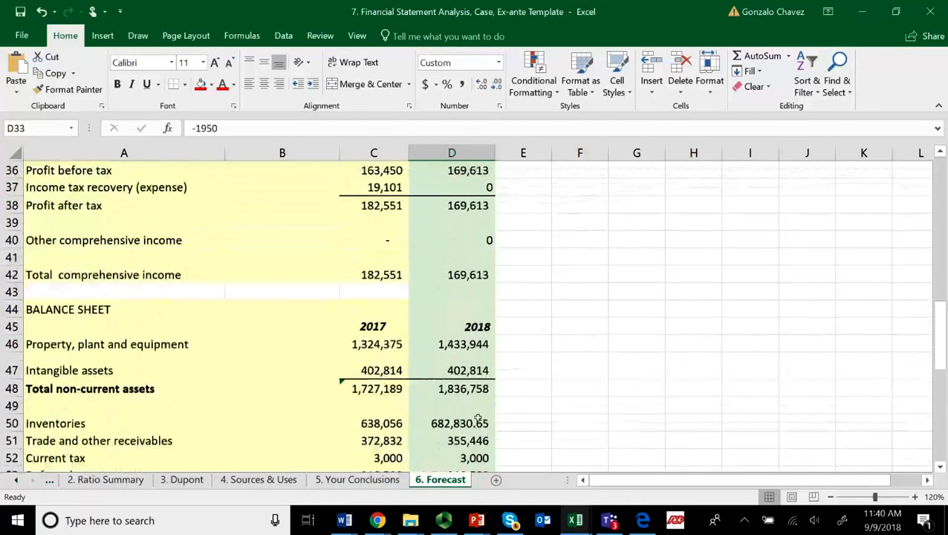
{"action": "scroll", "coordinate": [479, 420], "scroll_direction": "up", "scroll_amount": 4}
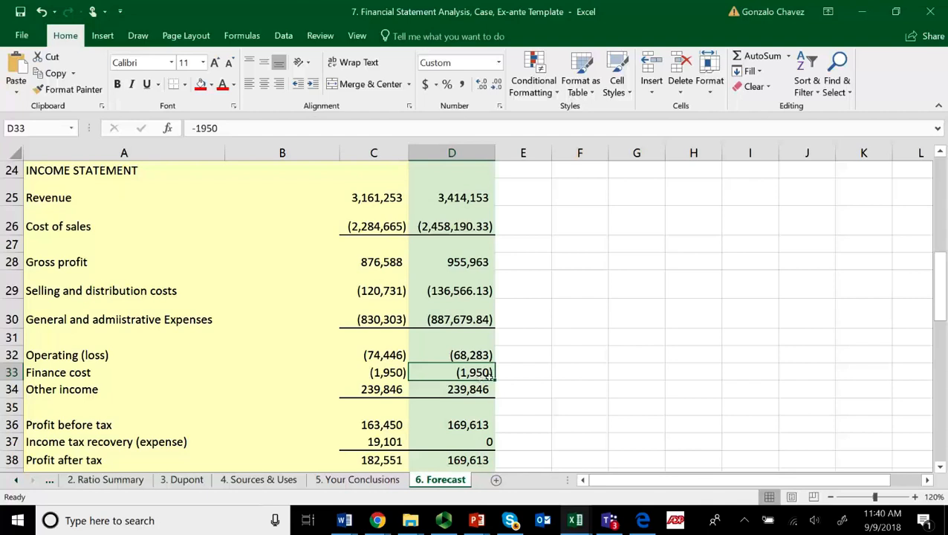
{"action": "scroll", "coordinate": [489, 373], "scroll_direction": "up", "scroll_amount": 5}
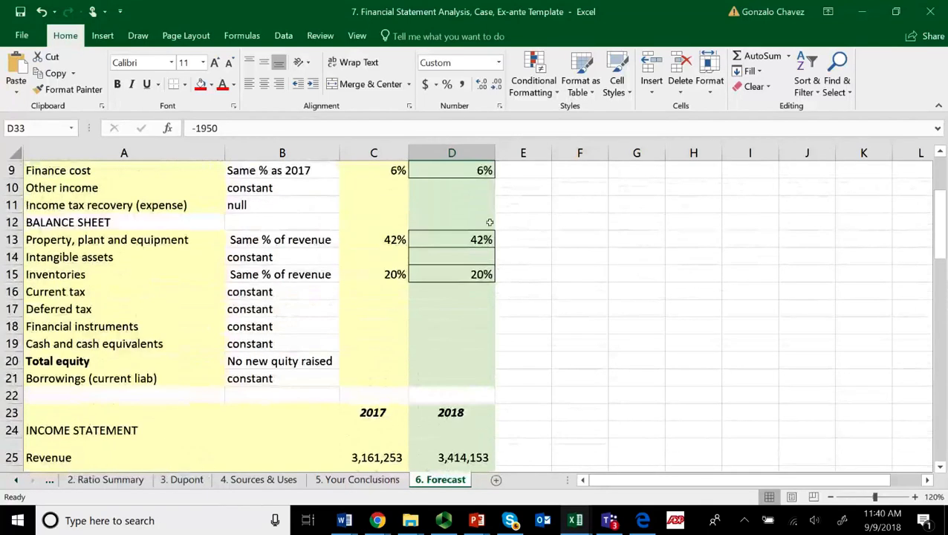
{"action": "left_click", "coordinate": [475, 172]}
{"action": "scroll", "coordinate": [478, 321], "scroll_direction": "down", "scroll_amount": 3}
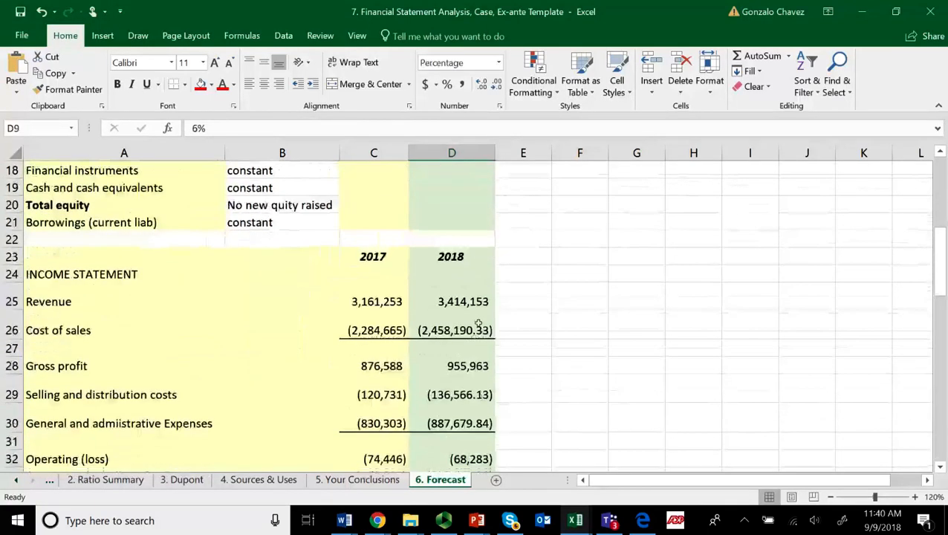
{"action": "scroll", "coordinate": [477, 323], "scroll_direction": "down", "scroll_amount": 2}
{"action": "left_click", "coordinate": [464, 372]}
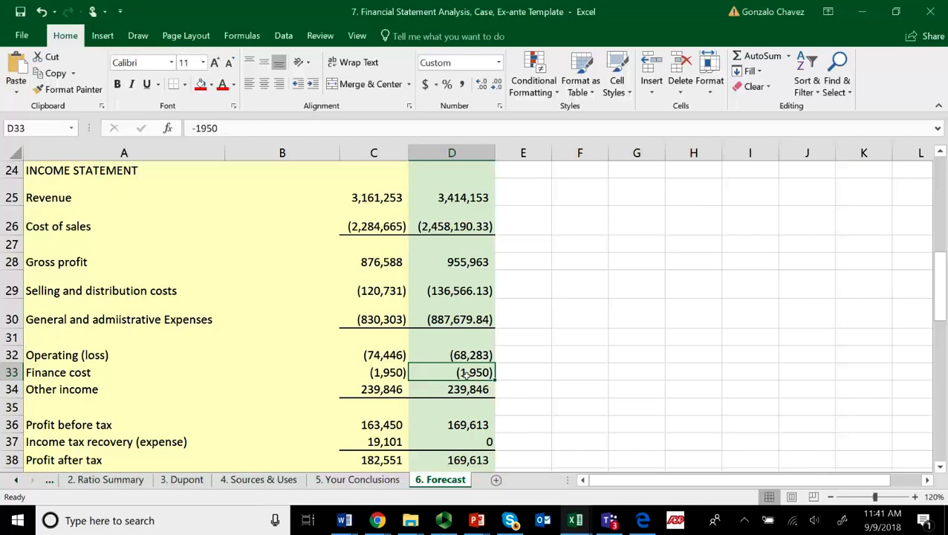
- Begin an AVERAGE formula in the 2018 Finance cost cell, D33, replacing the fixed amount
{"action": "scroll", "coordinate": [466, 374], "scroll_direction": "up", "scroll_amount": 1}
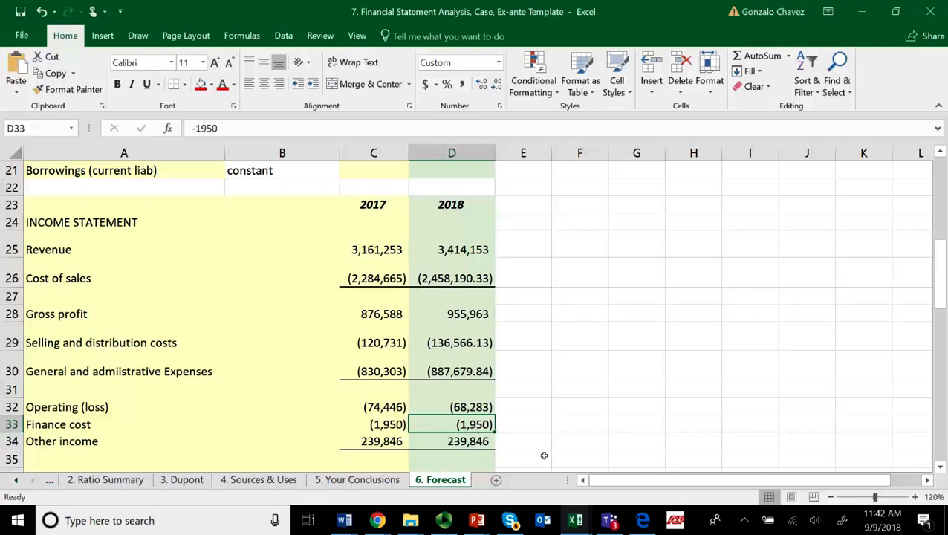
{"action": "type", "text": "="}
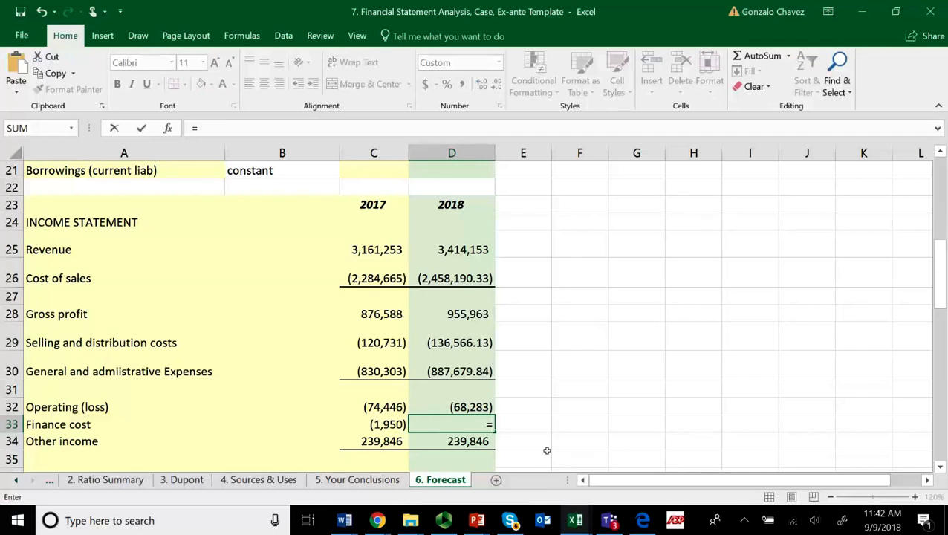
{"action": "type", "text": "a"}
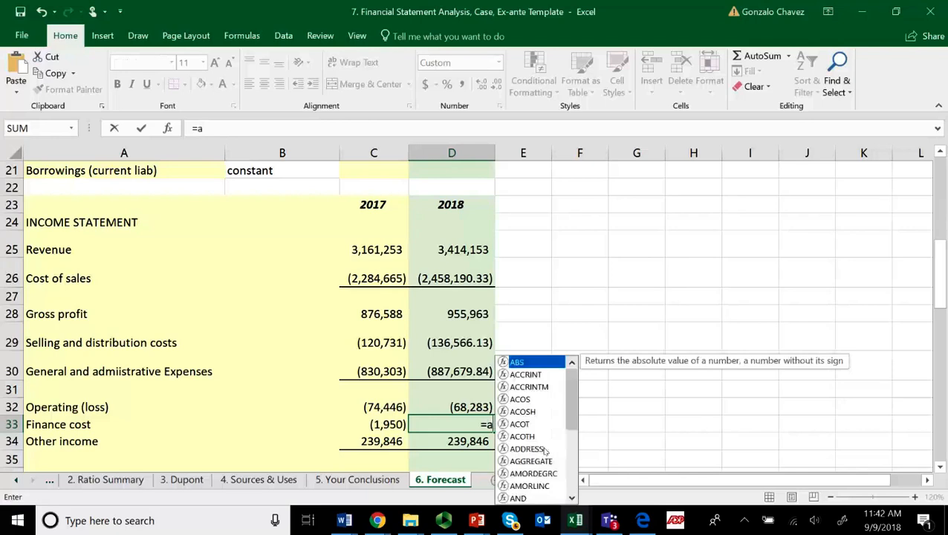
{"action": "type", "text": "v"}
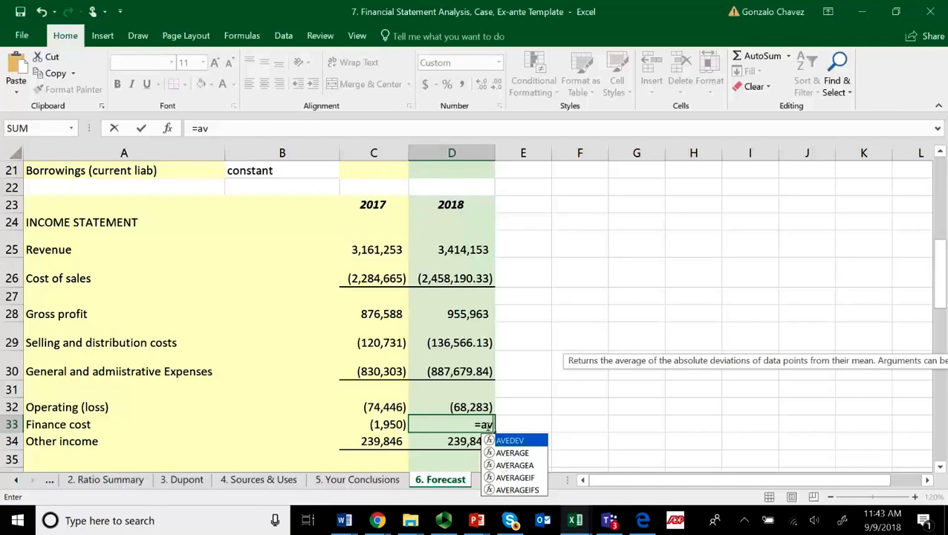
{"action": "left_click", "coordinate": [519, 453]}
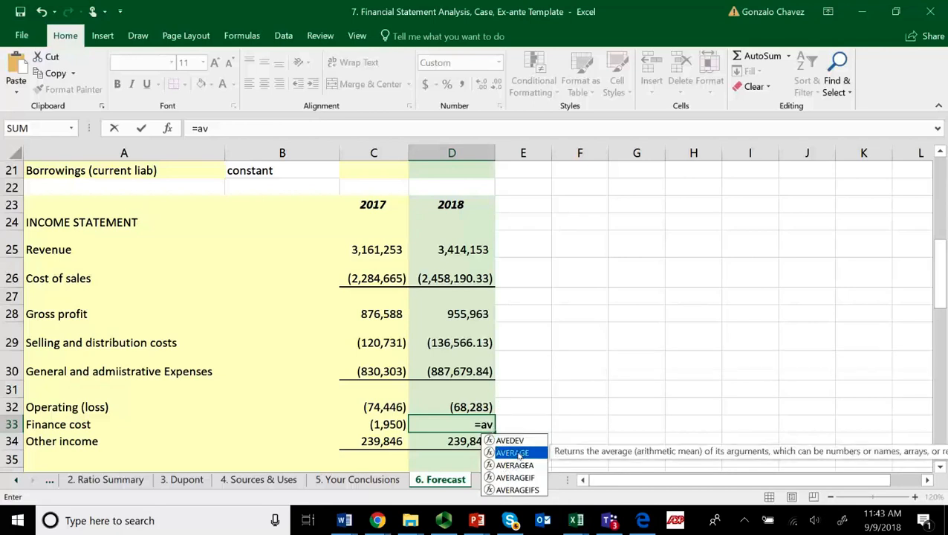
{"action": "double_click", "coordinate": [519, 453]}
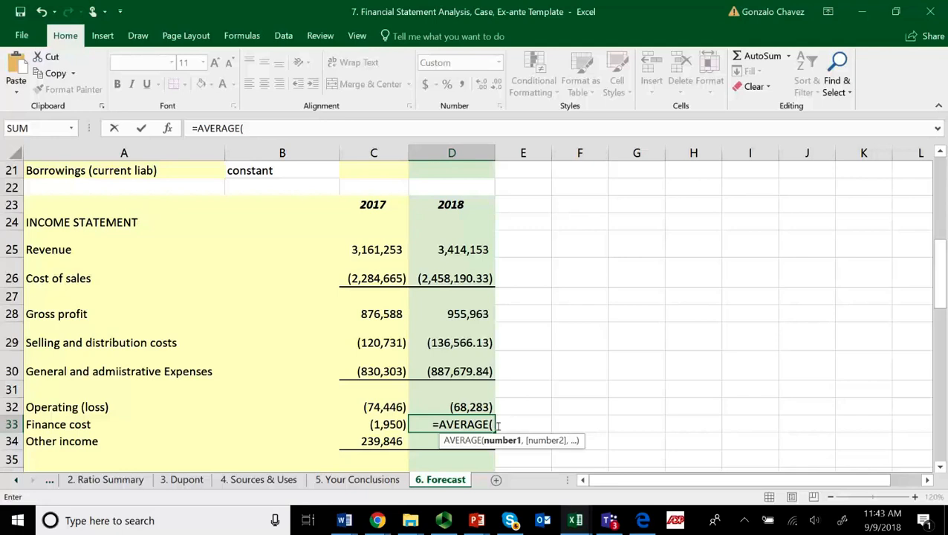
- Enter total 2017 borrowings, current plus non-current (C67+C63), as the first argument of the AVERAGE formula
{"action": "scroll", "coordinate": [491, 387], "scroll_direction": "down", "scroll_amount": 2}
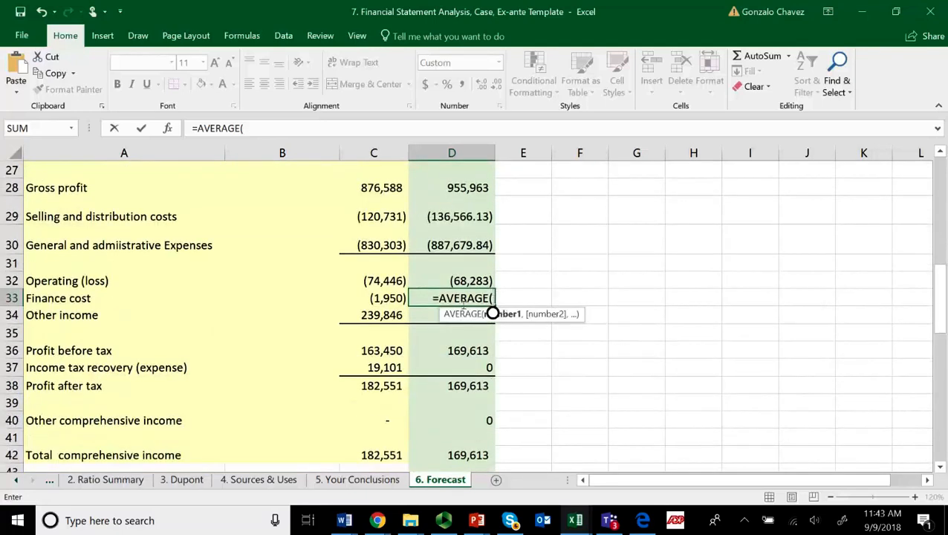
{"action": "scroll", "coordinate": [361, 334], "scroll_direction": "down", "scroll_amount": 2}
{"action": "scroll", "coordinate": [362, 334], "scroll_direction": "down", "scroll_amount": 1}
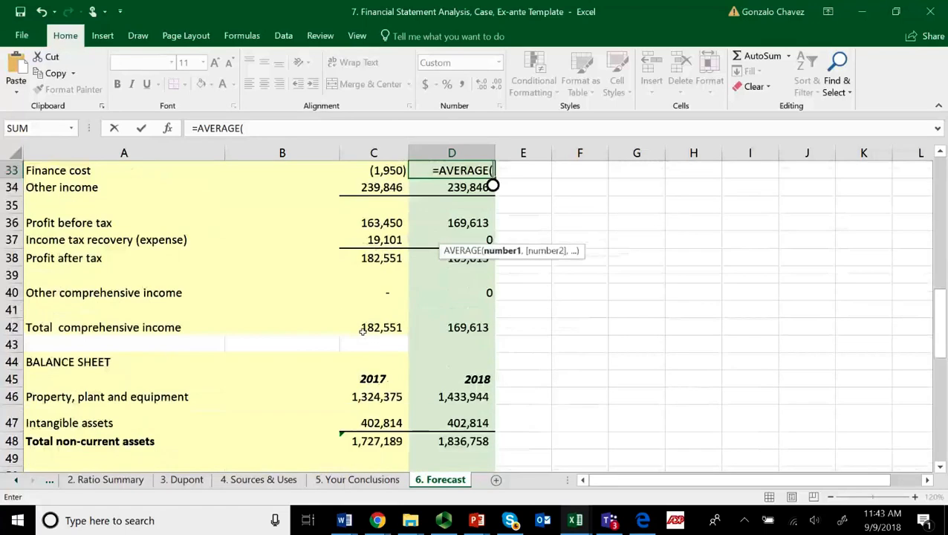
{"action": "scroll", "coordinate": [362, 331], "scroll_direction": "down", "scroll_amount": 3}
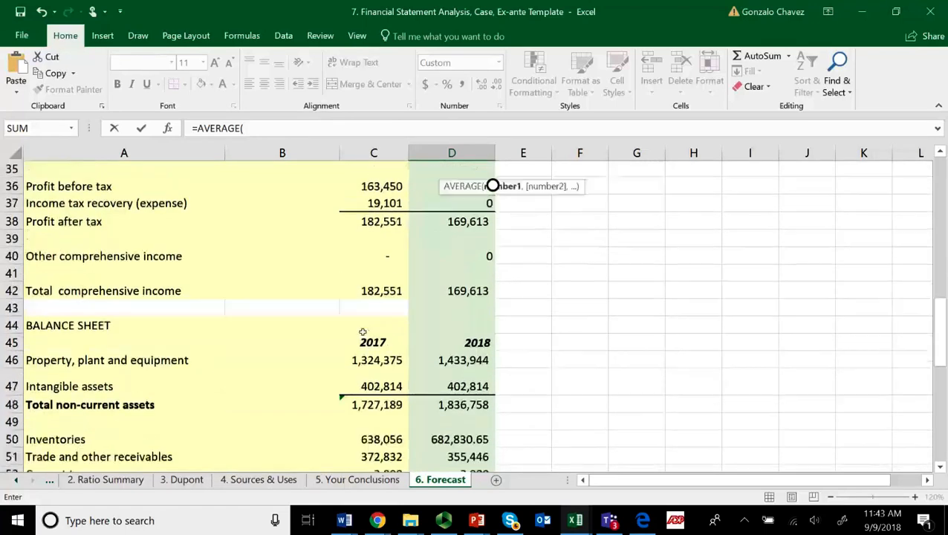
{"action": "scroll", "coordinate": [368, 328], "scroll_direction": "down", "scroll_amount": 1}
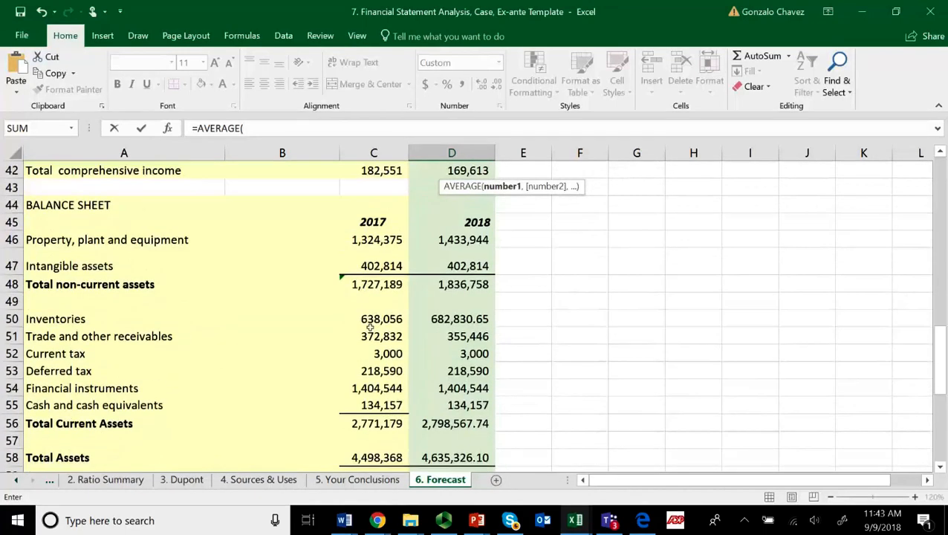
{"action": "scroll", "coordinate": [369, 328], "scroll_direction": "down", "scroll_amount": 1}
{"action": "scroll", "coordinate": [370, 328], "scroll_direction": "down", "scroll_amount": 3}
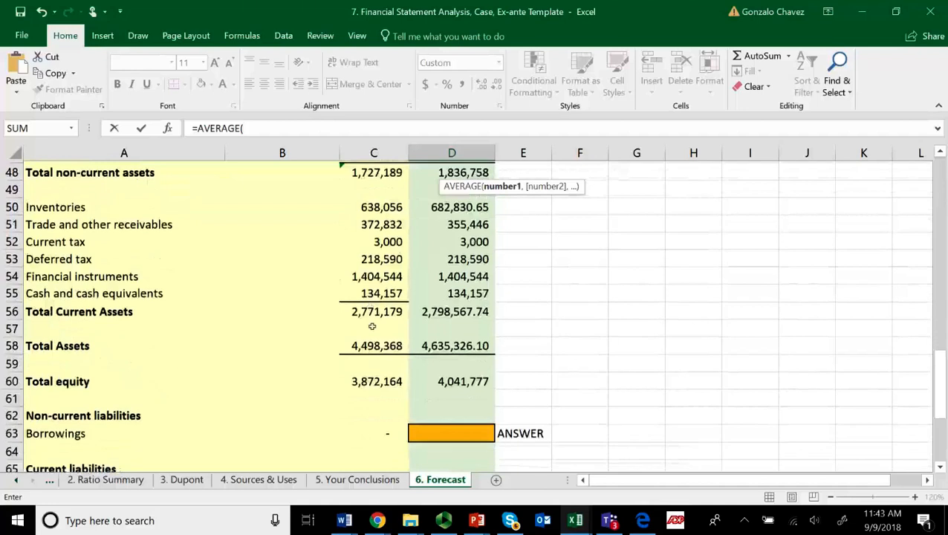
{"action": "scroll", "coordinate": [372, 326], "scroll_direction": "down", "scroll_amount": 2}
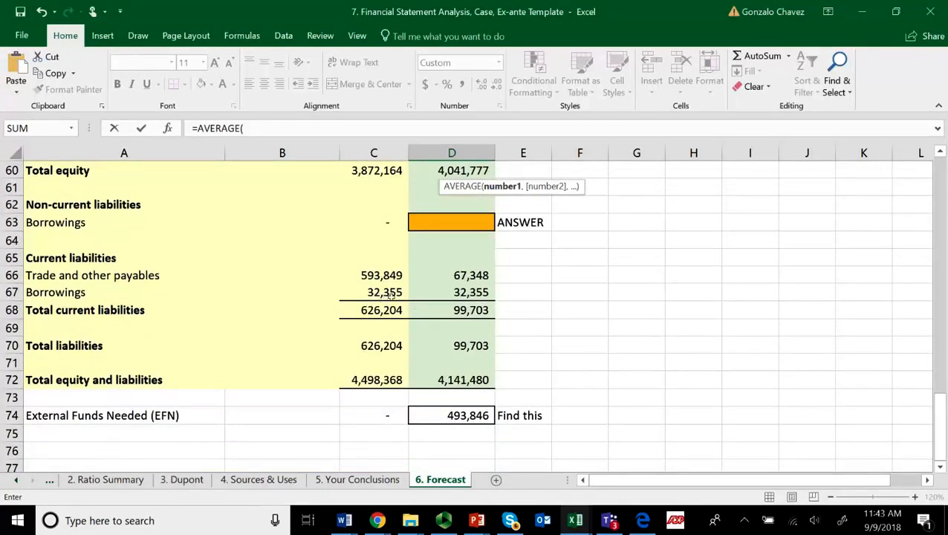
{"action": "left_click", "coordinate": [386, 295]}
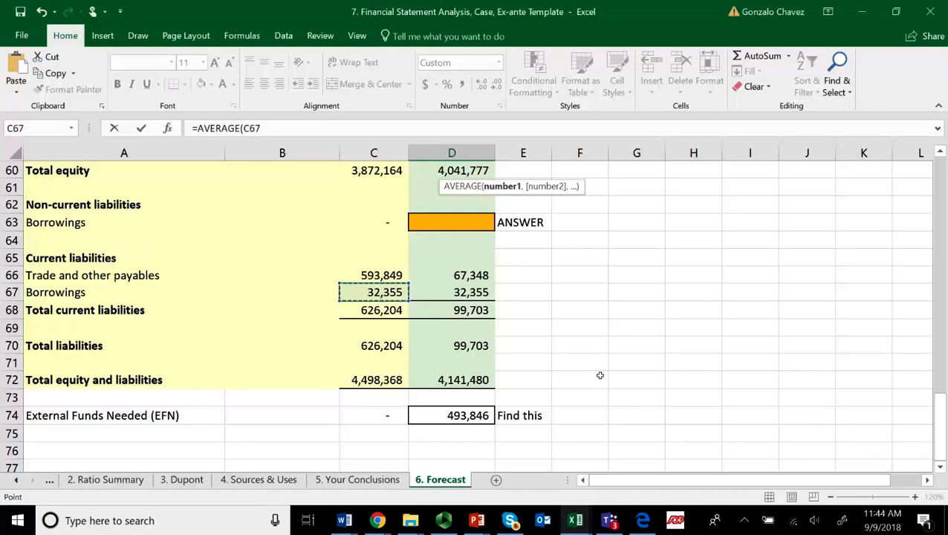
{"action": "type", "text": "+"}
{"action": "left_click", "coordinate": [382, 224]}
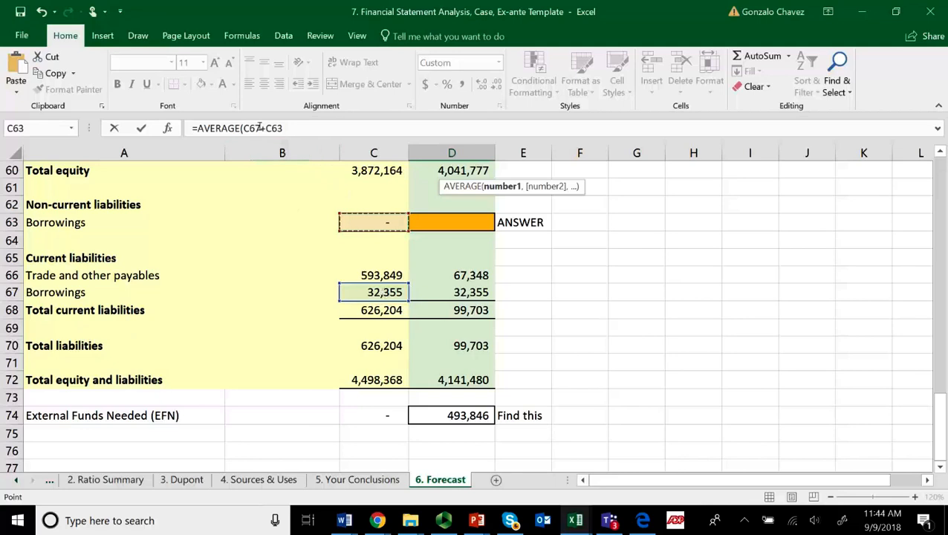
{"action": "left_click", "coordinate": [315, 129]}
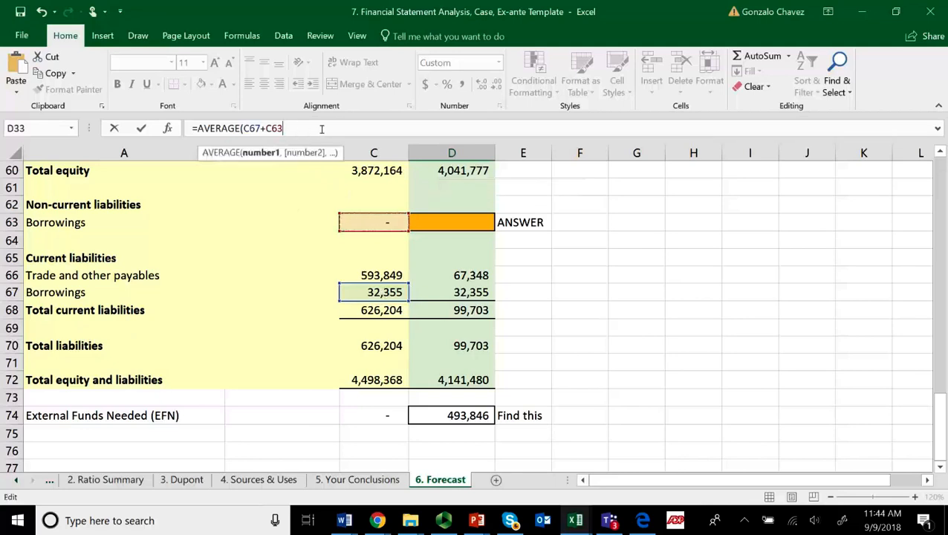
- Add total 2018 borrowings, current plus non-current (D67+D63), as the second argument of the AVERAGE formula
{"action": "type", "text": ","}
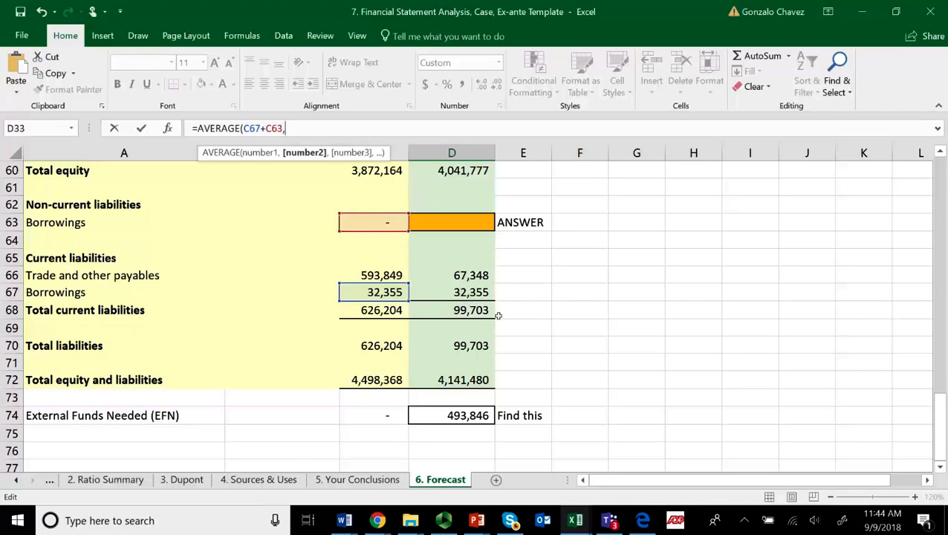
{"action": "left_click", "coordinate": [471, 294]}
{"action": "type", "text": "+"}
{"action": "left_click", "coordinate": [477, 226]}
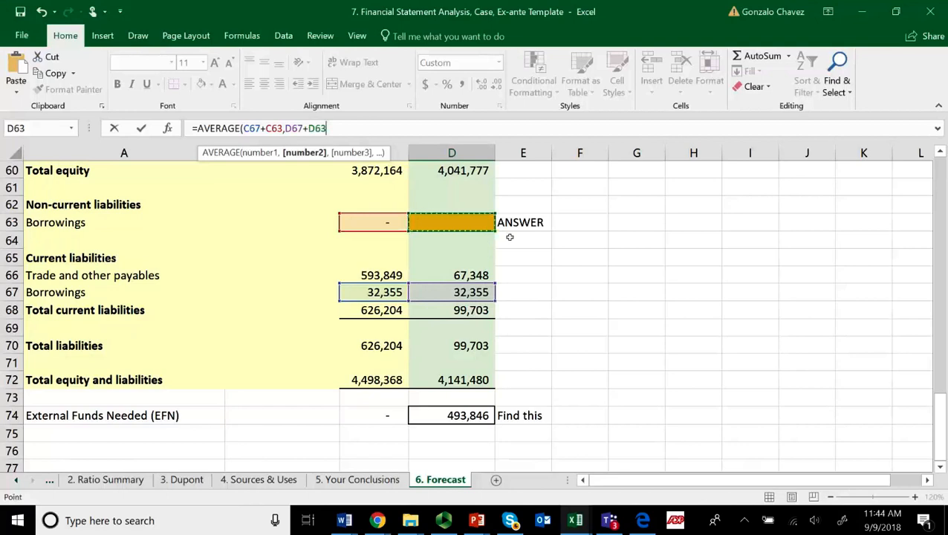
- Close the AVERAGE function, multiply it by the 2018 finance cost percentage in D9, and commit the formula
{"action": "type", "text": ")*"}
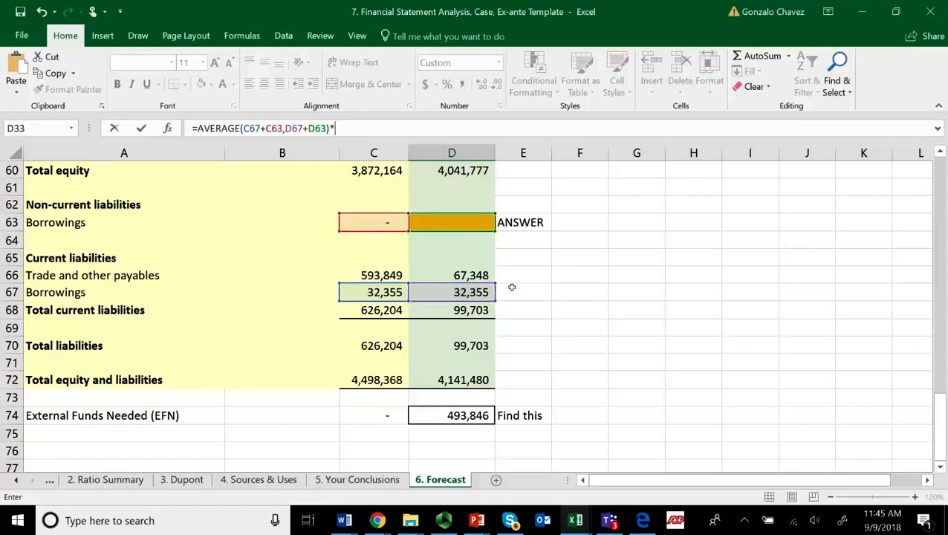
{"action": "scroll", "coordinate": [513, 282], "scroll_direction": "up", "scroll_amount": 8}
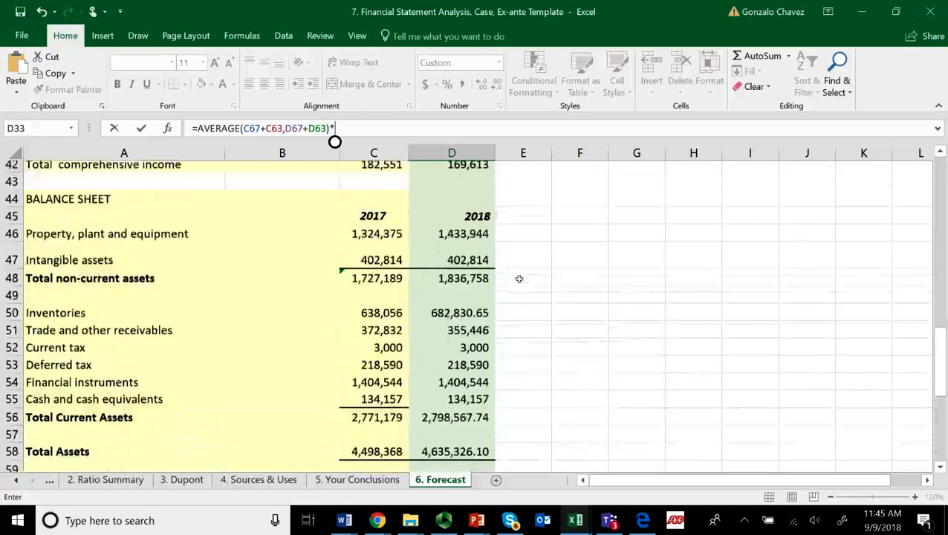
{"action": "scroll", "coordinate": [519, 278], "scroll_direction": "up", "scroll_amount": 5}
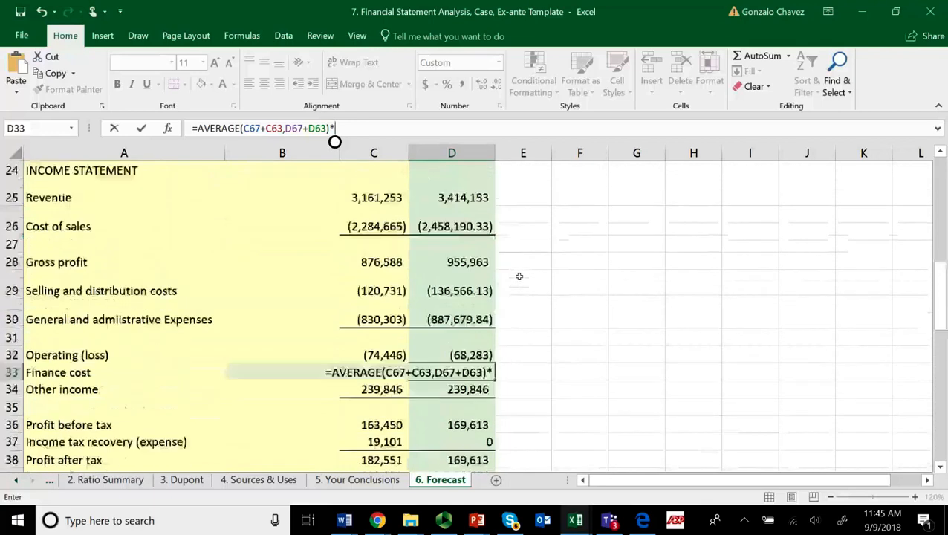
{"action": "scroll", "coordinate": [519, 277], "scroll_direction": "up", "scroll_amount": 6}
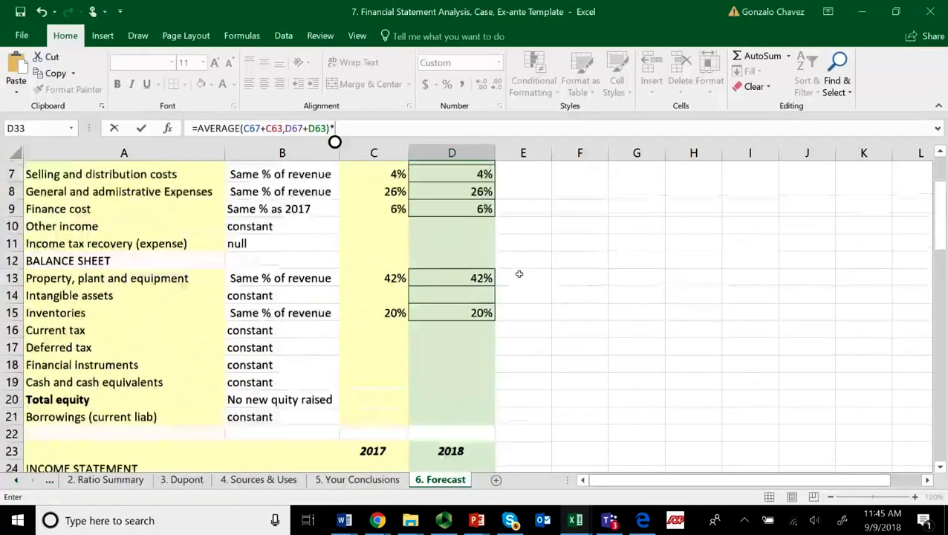
{"action": "left_click", "coordinate": [483, 275]}
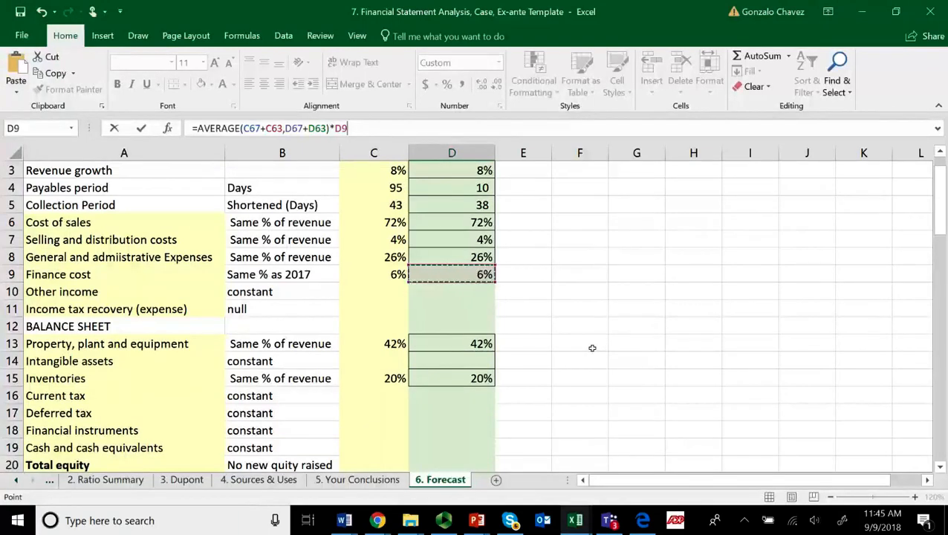
{"action": "scroll", "coordinate": [587, 347], "scroll_direction": "down", "scroll_amount": 7}
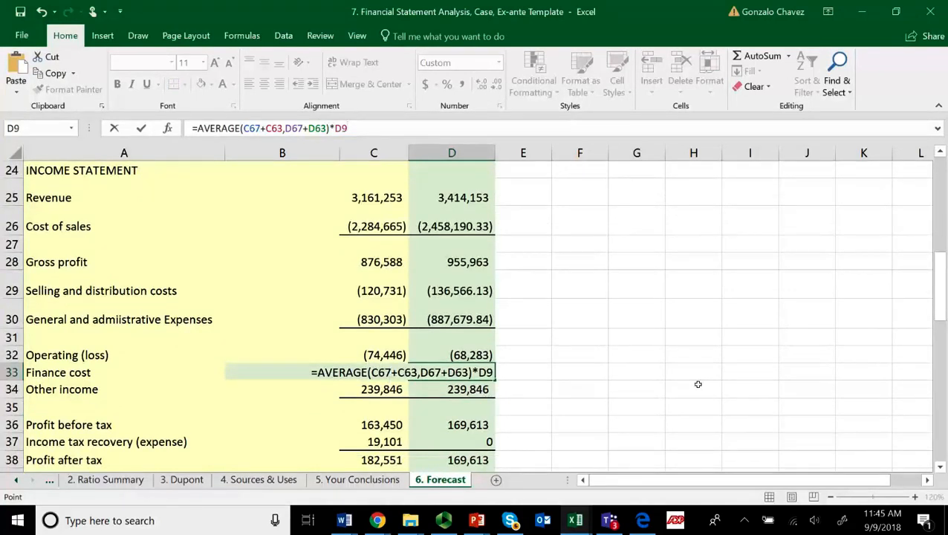
{"action": "key", "text": "Return"}
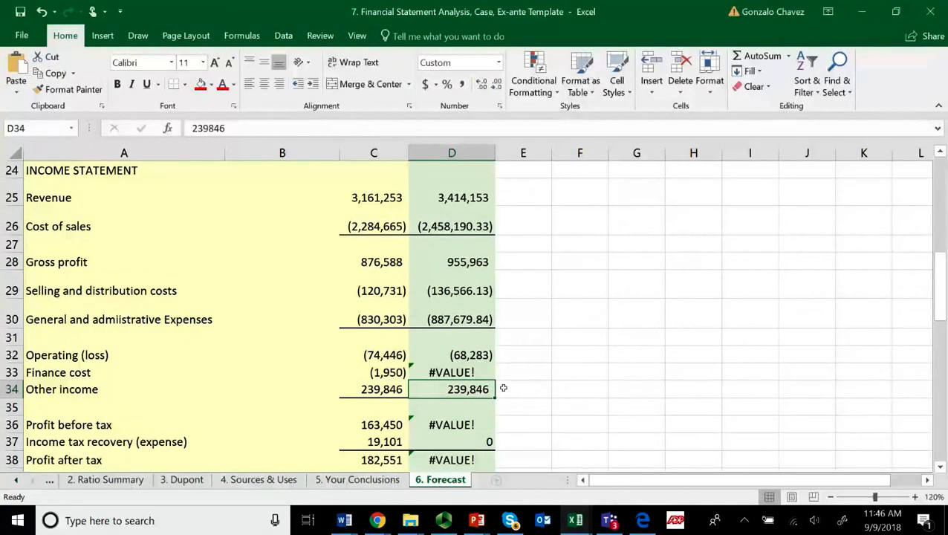
- Enter 0 for non-current Borrowings in both the 2018 cell D63 and the 2017 cell C63
{"action": "left_click", "coordinate": [479, 374]}
{"action": "scroll", "coordinate": [499, 380], "scroll_direction": "down", "scroll_amount": 1}
{"action": "scroll", "coordinate": [499, 381], "scroll_direction": "down", "scroll_amount": 8}
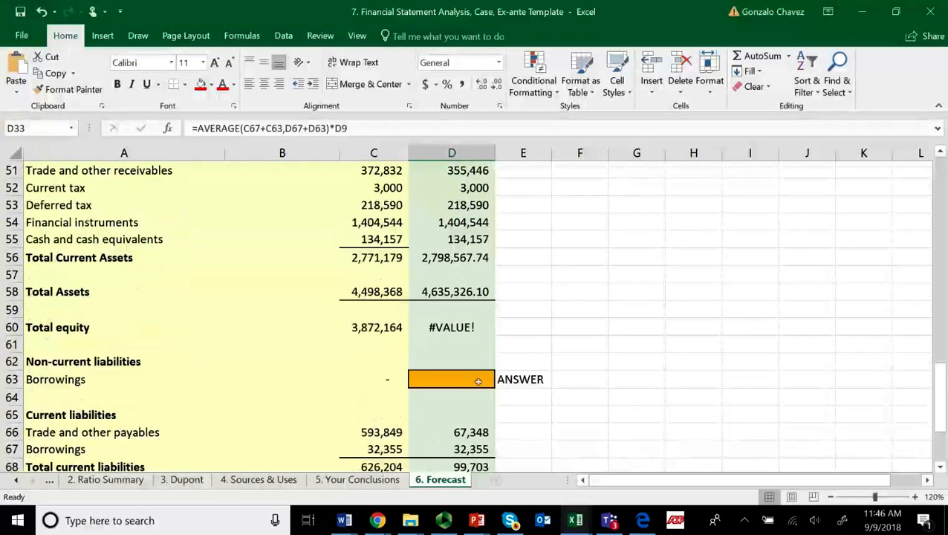
{"action": "left_click", "coordinate": [476, 380]}
{"action": "type", "text": "="}
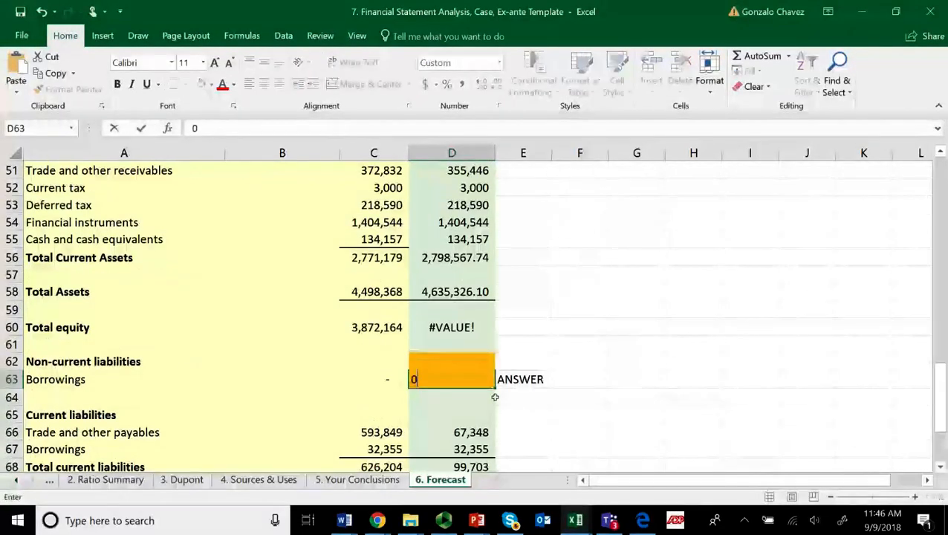
{"action": "left_click", "coordinate": [387, 380]}
{"action": "key", "text": "Return"}
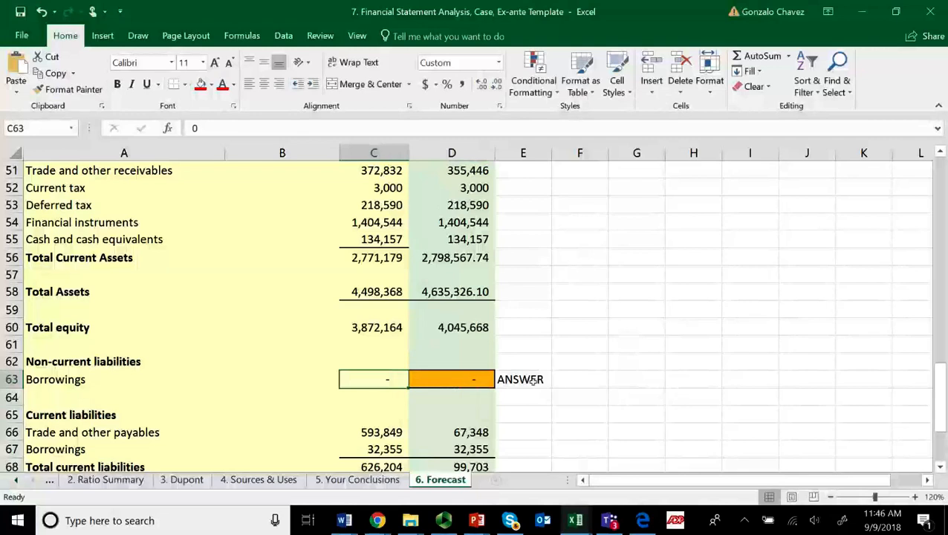
{"action": "type", "text": "0"}
{"action": "left_click", "coordinate": [674, 366]}
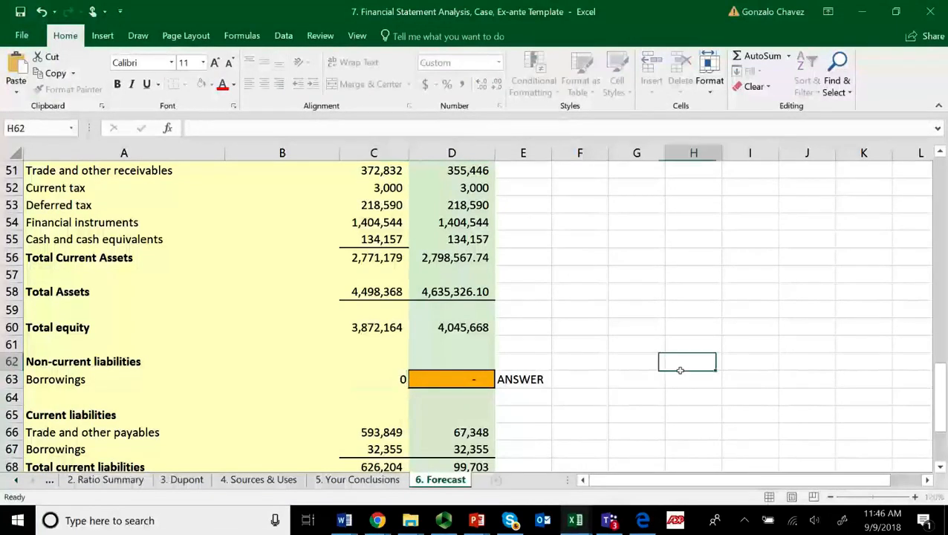
- Make the 2018 Finance cost in D33 negative by putting a minus sign before the AVERAGE function
{"action": "scroll", "coordinate": [632, 335], "scroll_direction": "up", "scroll_amount": 3}
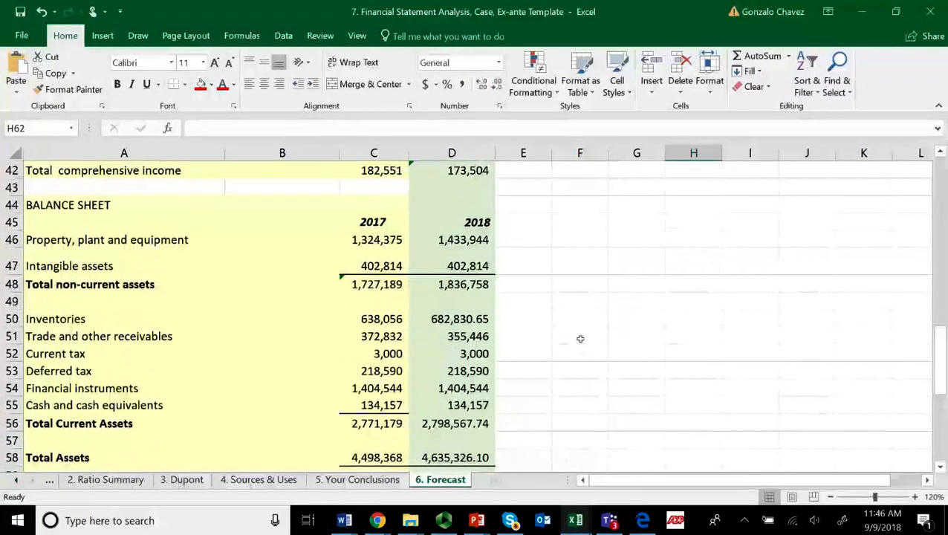
{"action": "scroll", "coordinate": [553, 345], "scroll_direction": "up", "scroll_amount": 3}
{"action": "scroll", "coordinate": [554, 343], "scroll_direction": "up", "scroll_amount": 1}
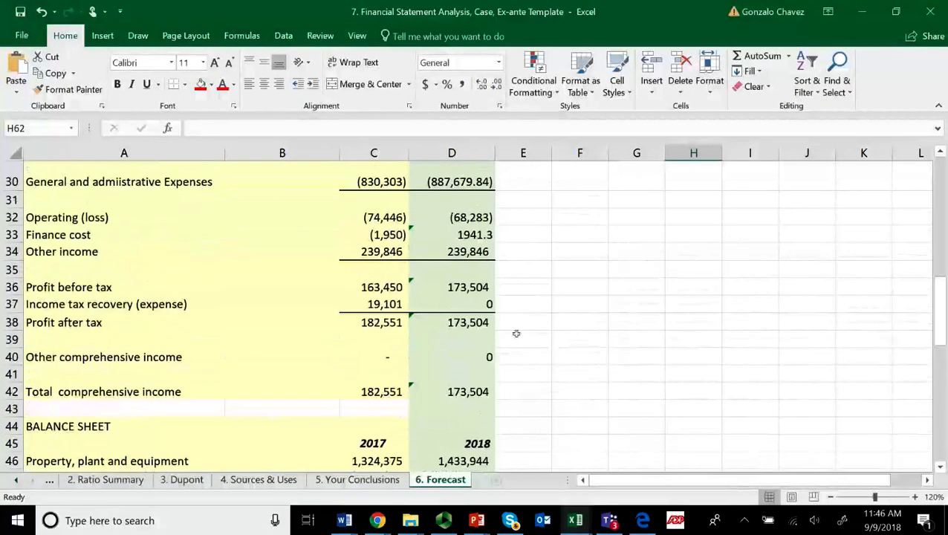
{"action": "left_click", "coordinate": [481, 236]}
{"action": "left_click", "coordinate": [582, 308]}
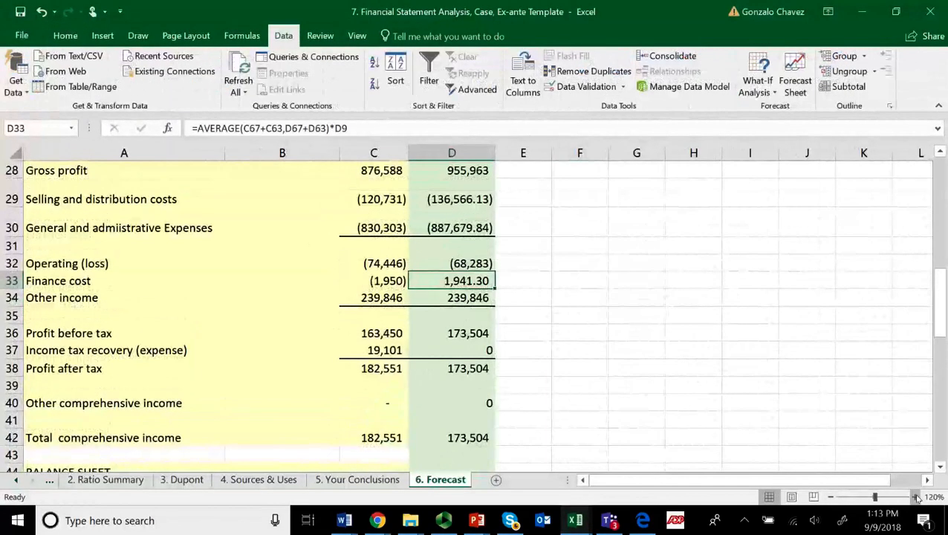
{"action": "left_click", "coordinate": [916, 497]}
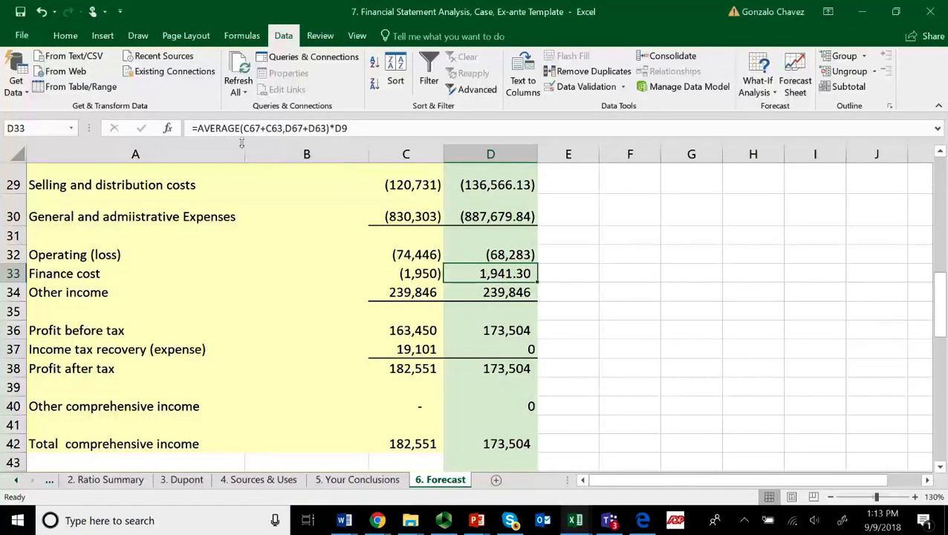
{"action": "left_click", "coordinate": [206, 132]}
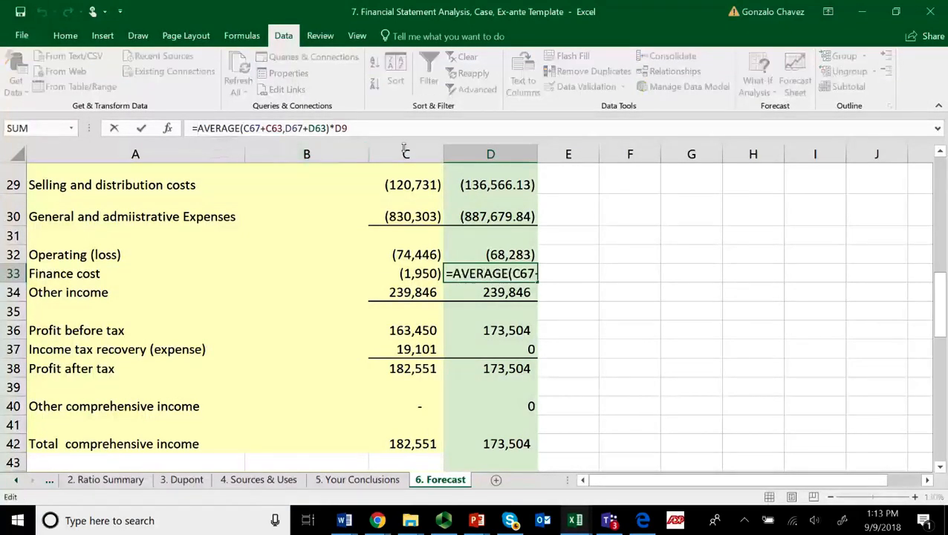
{"action": "type", "text": "-"}
{"action": "key", "text": "Return"}
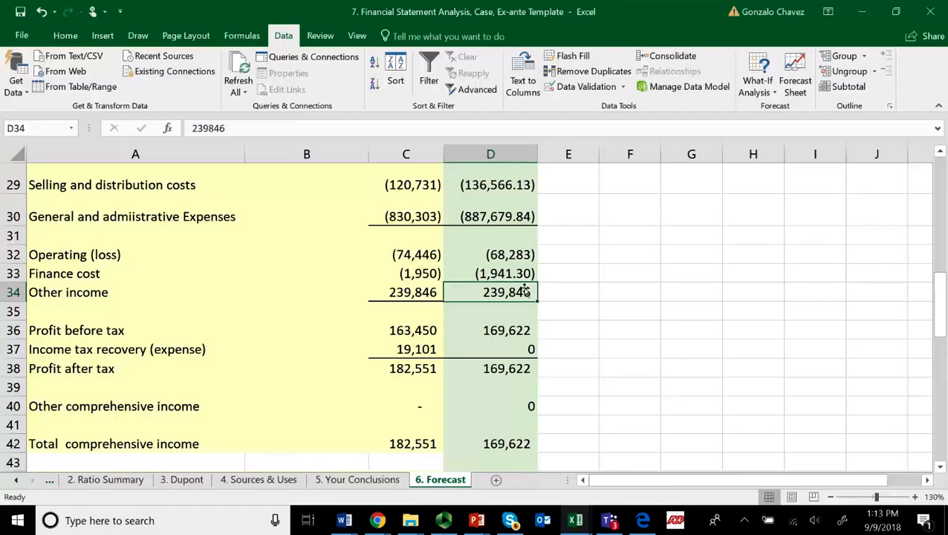
- Try 493838 as the 2018 non-current Borrowings in D63 and undo the entry
{"action": "scroll", "coordinate": [512, 286], "scroll_direction": "down", "scroll_amount": 5}
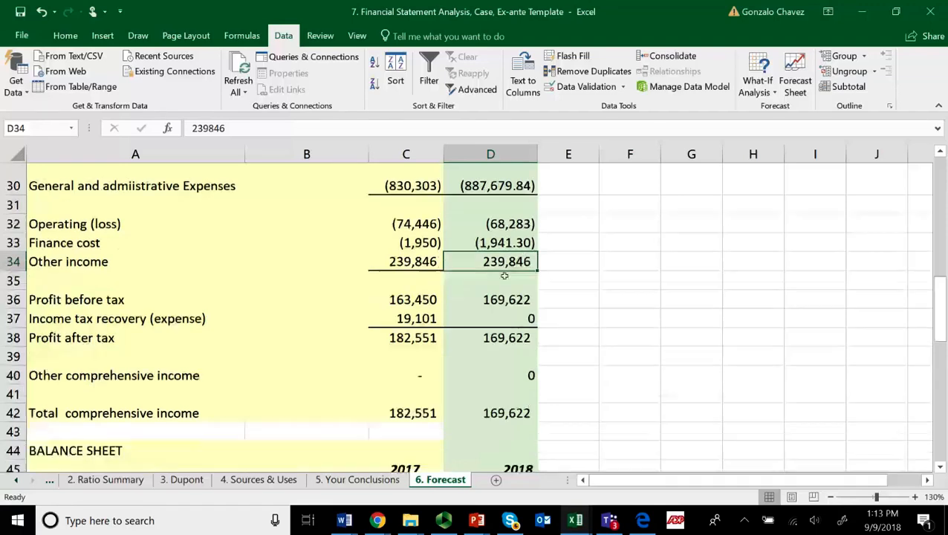
{"action": "scroll", "coordinate": [504, 277], "scroll_direction": "down", "scroll_amount": 6}
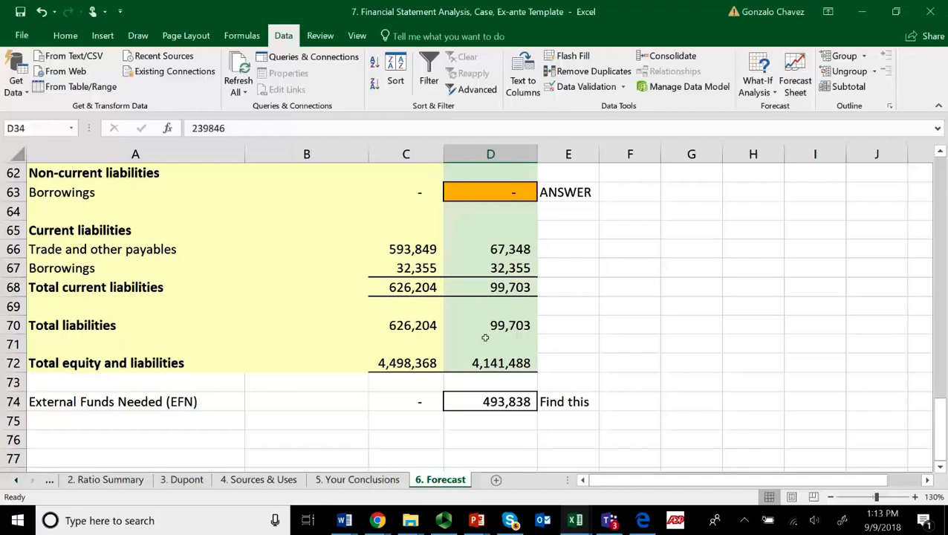
{"action": "left_click", "coordinate": [506, 195]}
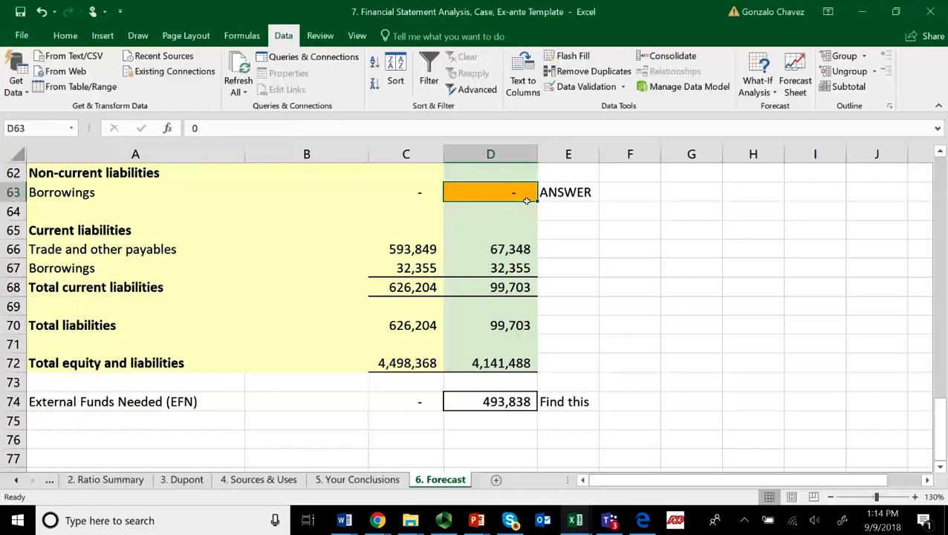
{"action": "type", "text": "493838"}
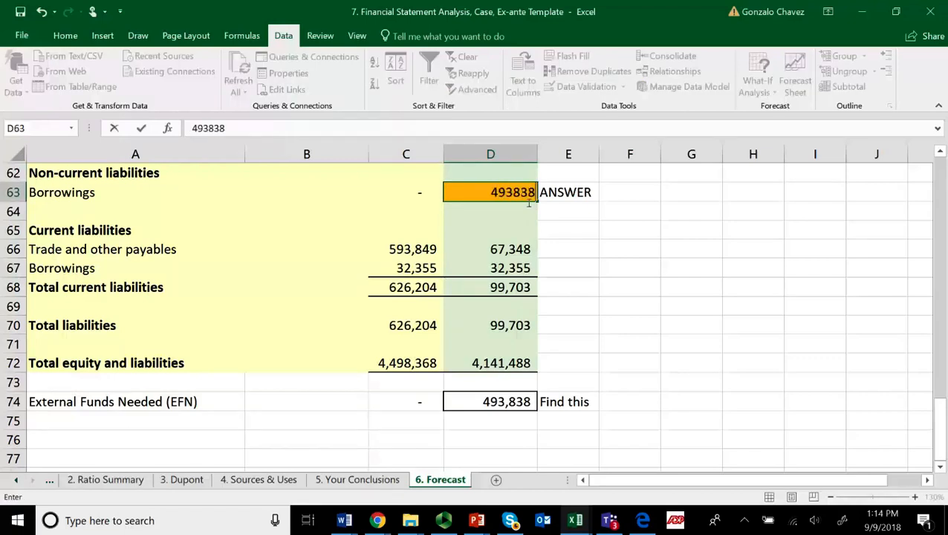
{"action": "key", "text": "Return"}
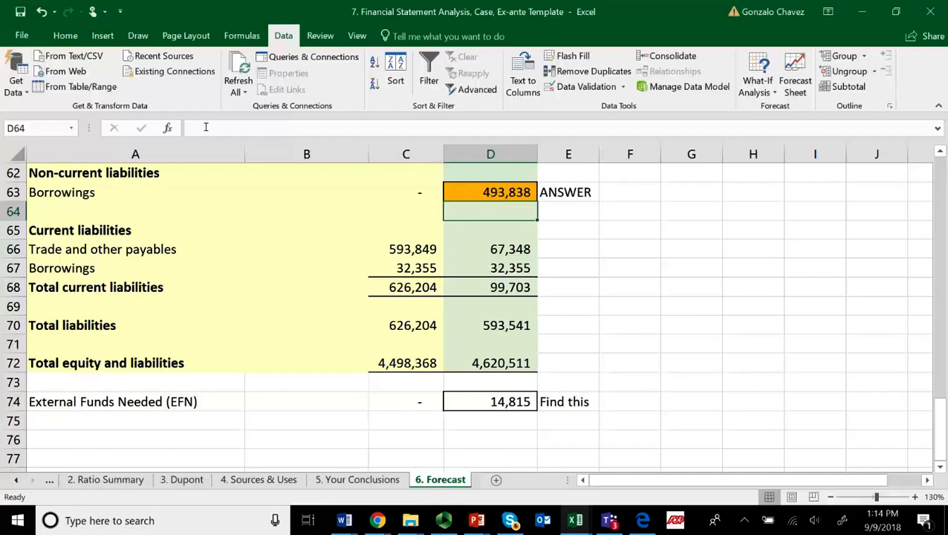
{"action": "left_click", "coordinate": [41, 12]}
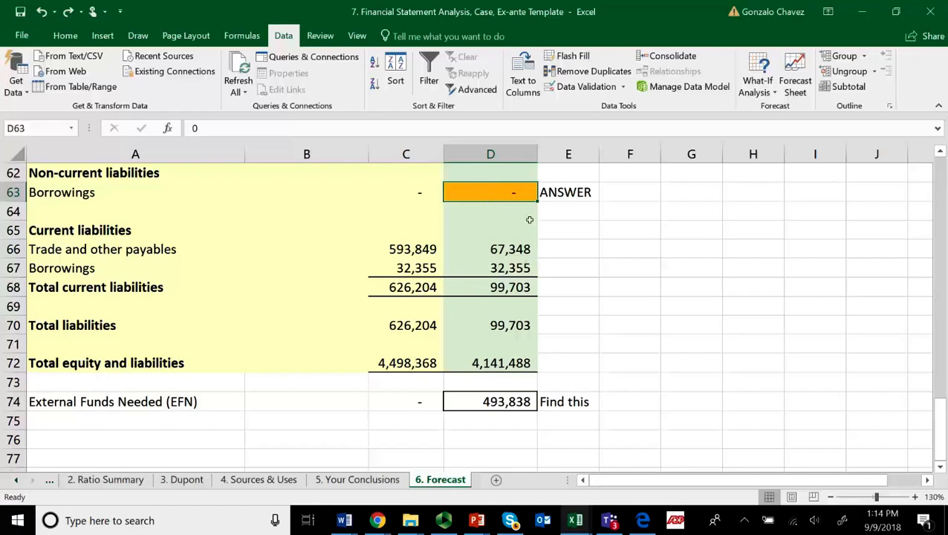
- Examine the 2018 Finance cost formula in D33 and the non-current Borrowings cell D63 that it refers to
{"action": "scroll", "coordinate": [513, 229], "scroll_direction": "up", "scroll_amount": 1}
{"action": "scroll", "coordinate": [513, 228], "scroll_direction": "up", "scroll_amount": 1}
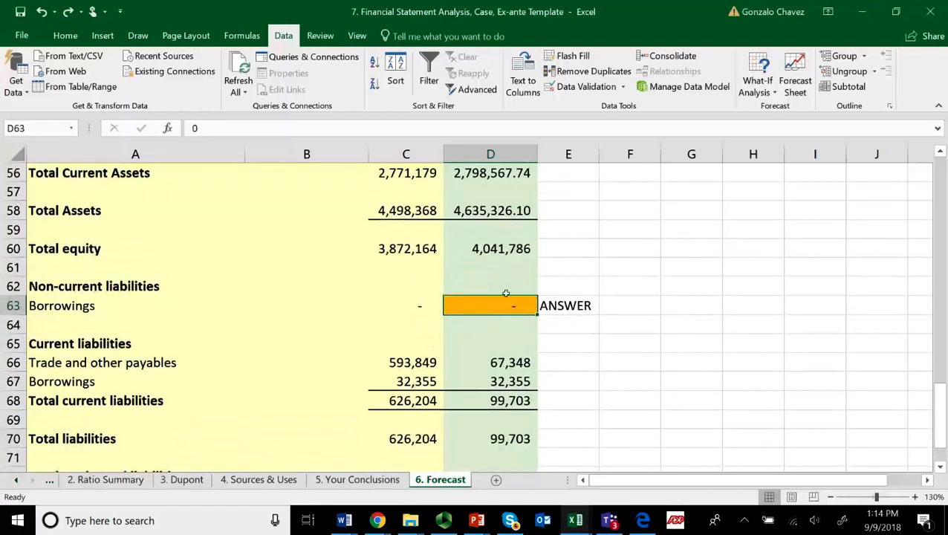
{"action": "scroll", "coordinate": [516, 303], "scroll_direction": "up", "scroll_amount": 6}
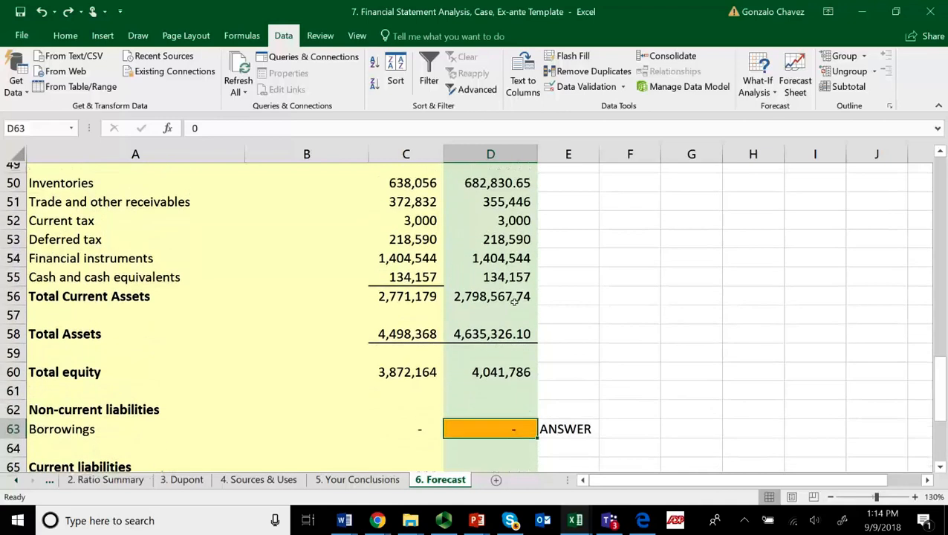
{"action": "scroll", "coordinate": [512, 300], "scroll_direction": "up", "scroll_amount": 2}
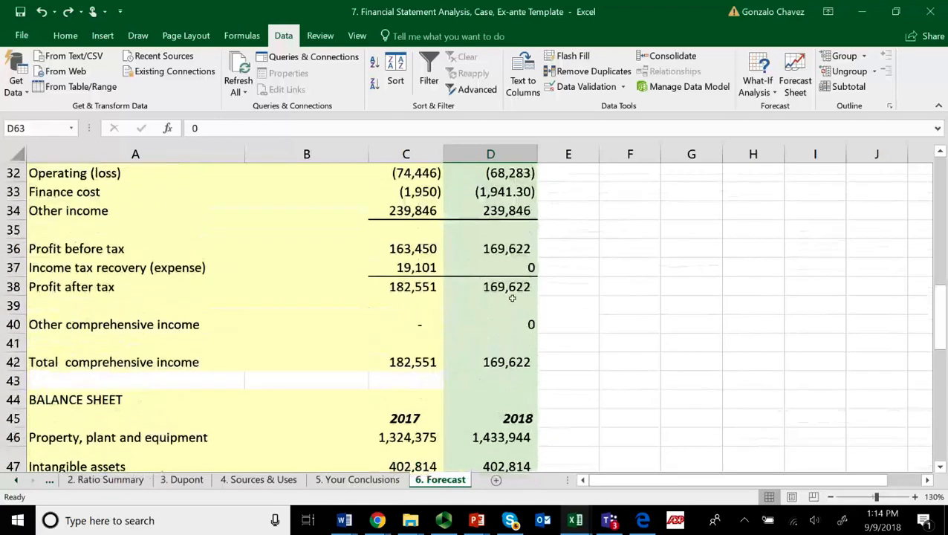
{"action": "left_click", "coordinate": [504, 191]}
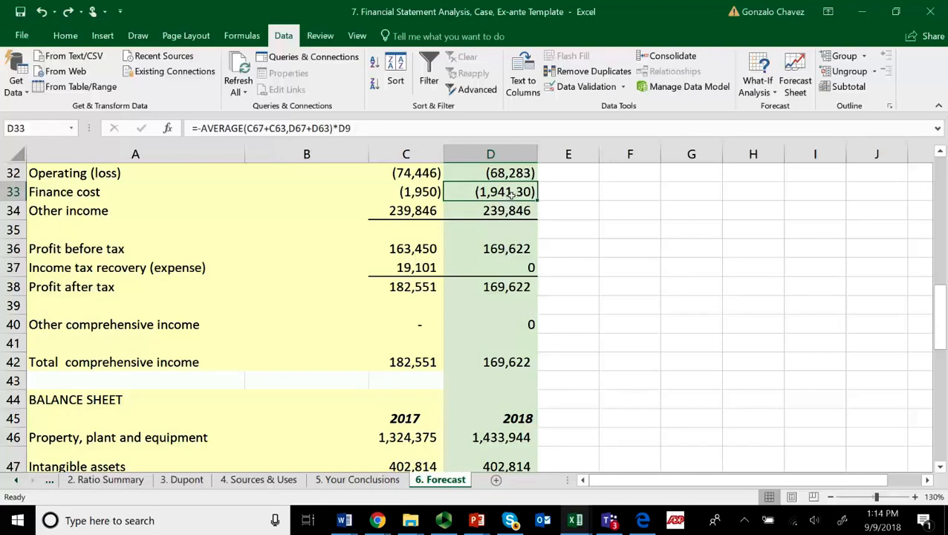
{"action": "scroll", "coordinate": [539, 270], "scroll_direction": "down", "scroll_amount": 6}
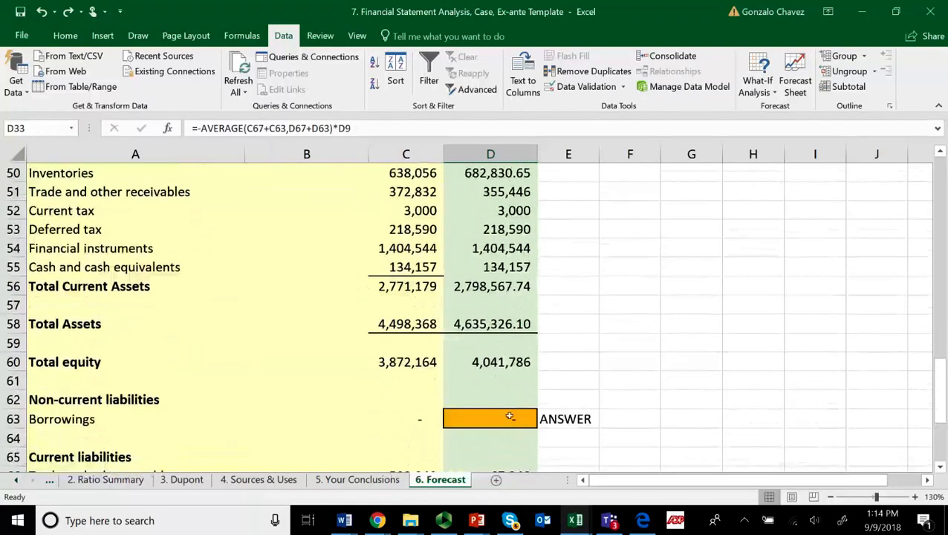
{"action": "scroll", "coordinate": [550, 376], "scroll_direction": "up", "scroll_amount": 2}
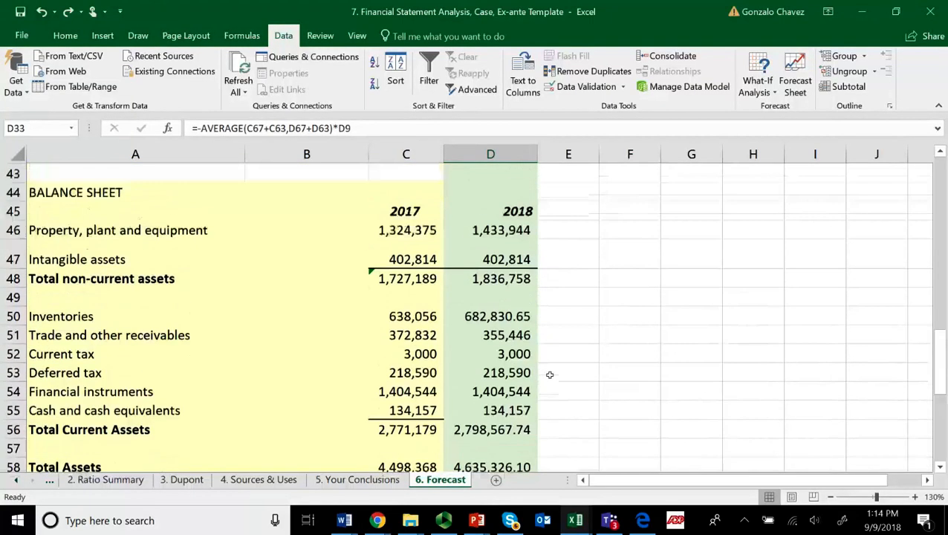
{"action": "scroll", "coordinate": [549, 374], "scroll_direction": "up", "scroll_amount": 5}
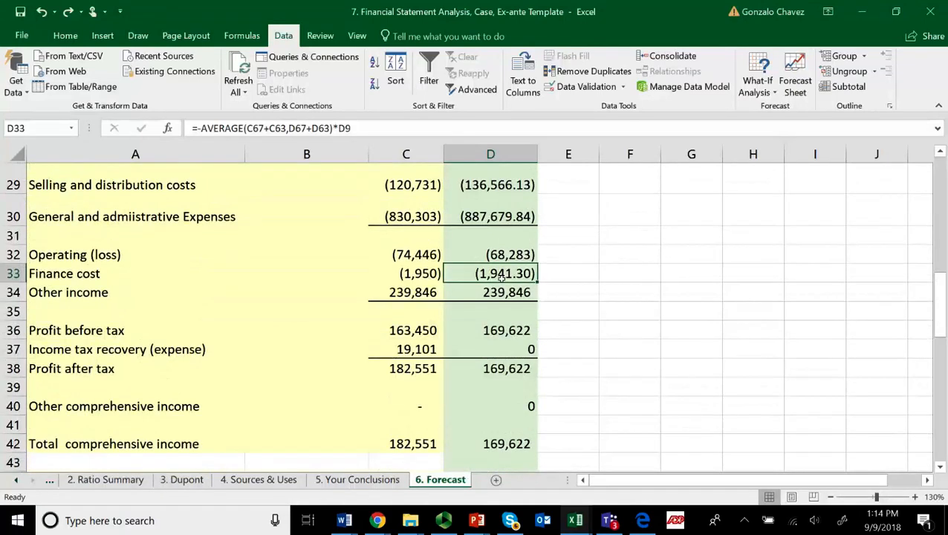
- Examine the formulas for 2018 Total comprehensive income in D42 and Total equity in D60
{"action": "scroll", "coordinate": [502, 276], "scroll_direction": "down", "scroll_amount": 1}
{"action": "left_click", "coordinate": [497, 367]}
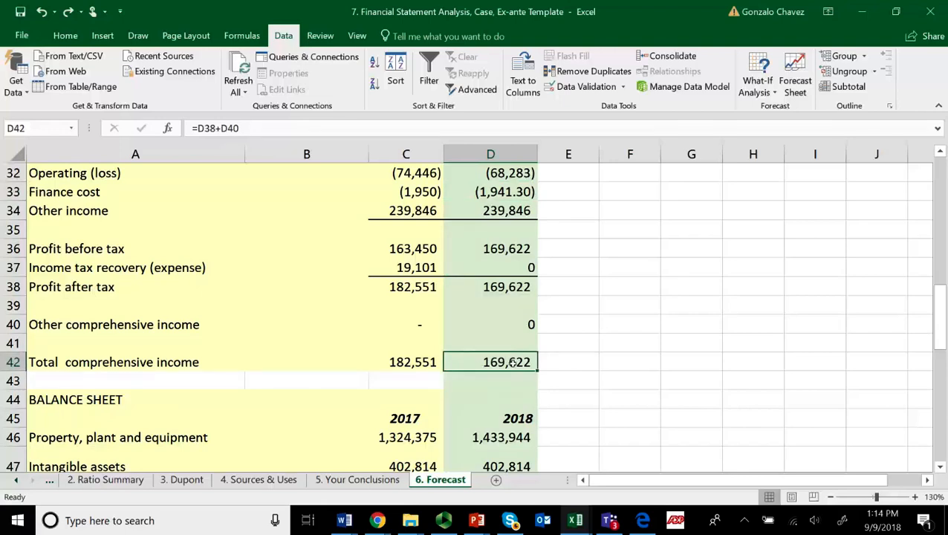
{"action": "scroll", "coordinate": [524, 360], "scroll_direction": "down", "scroll_amount": 5}
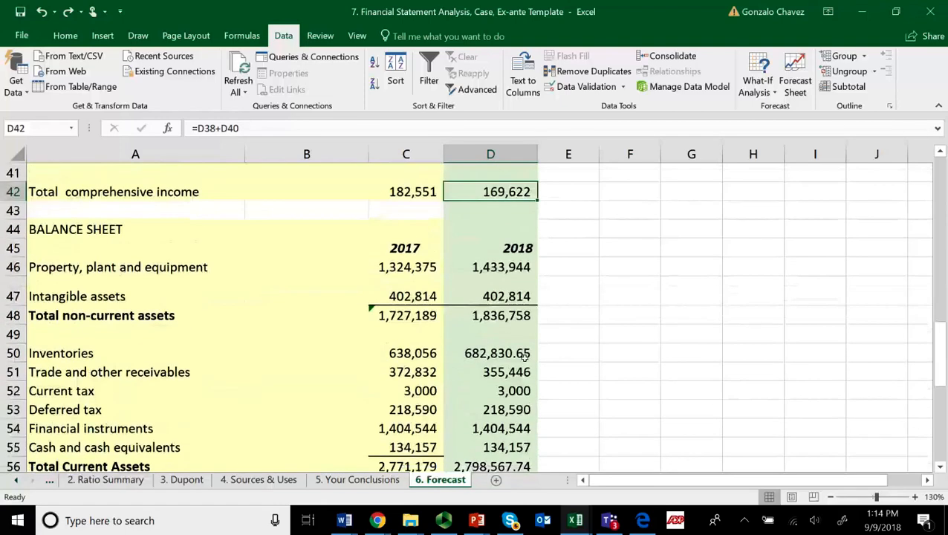
{"action": "scroll", "coordinate": [524, 356], "scroll_direction": "down", "scroll_amount": 1}
{"action": "double_click", "coordinate": [509, 363]}
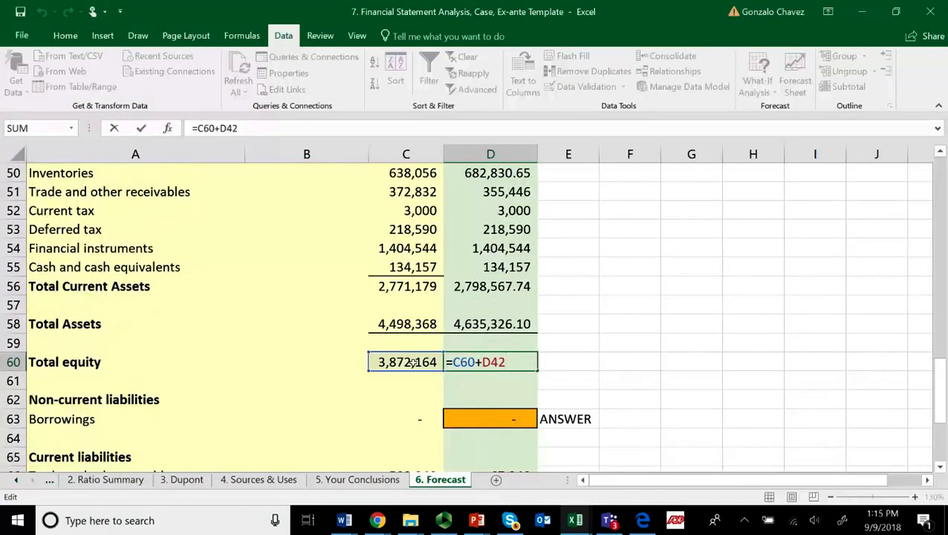
{"action": "scroll", "coordinate": [552, 335], "scroll_direction": "up", "scroll_amount": 1}
{"action": "scroll", "coordinate": [552, 334], "scroll_direction": "up", "scroll_amount": 4}
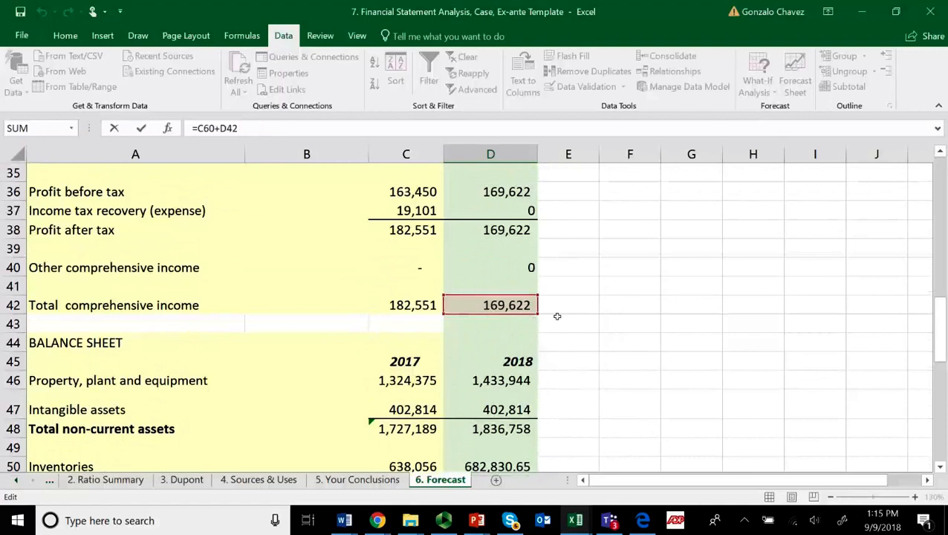
{"action": "scroll", "coordinate": [553, 314], "scroll_direction": "down", "scroll_amount": 5}
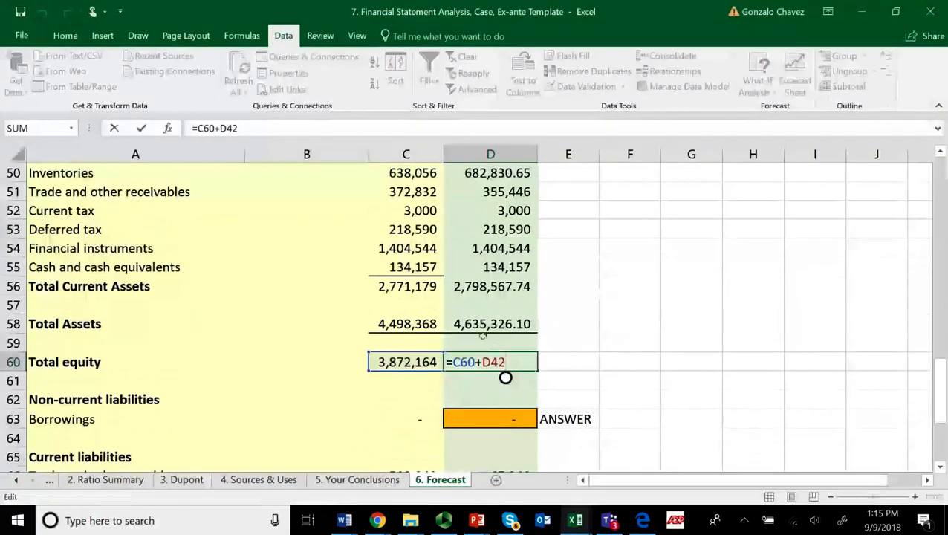
{"action": "key", "text": "Return"}
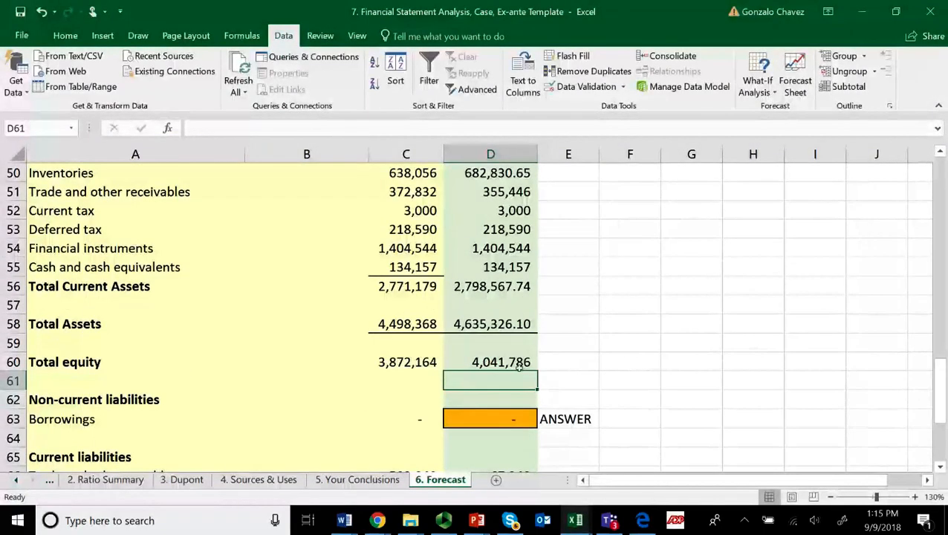
- Try 493,838 again as the 2018 non-current Borrowings in D63, and reset the cell to 0
{"action": "scroll", "coordinate": [515, 367], "scroll_direction": "down", "scroll_amount": 1}
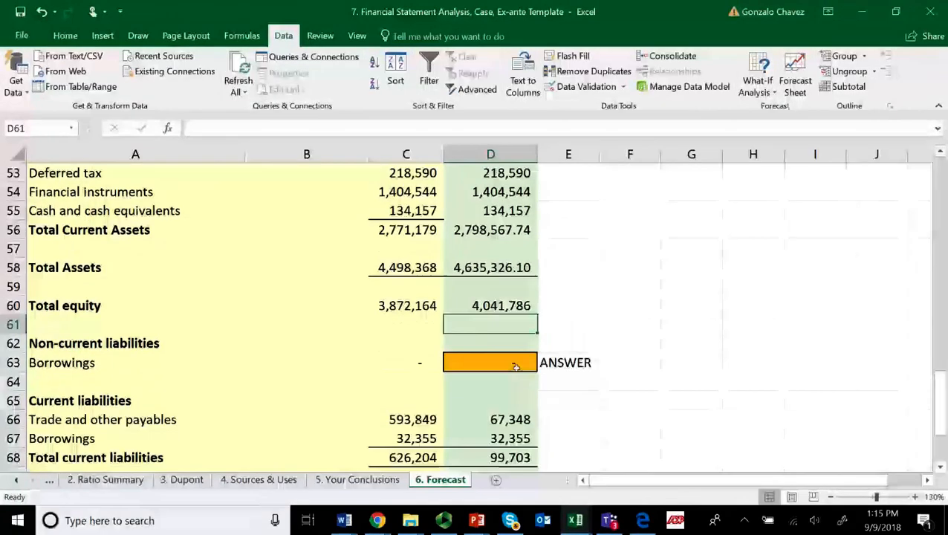
{"action": "scroll", "coordinate": [513, 422], "scroll_direction": "down", "scroll_amount": 2}
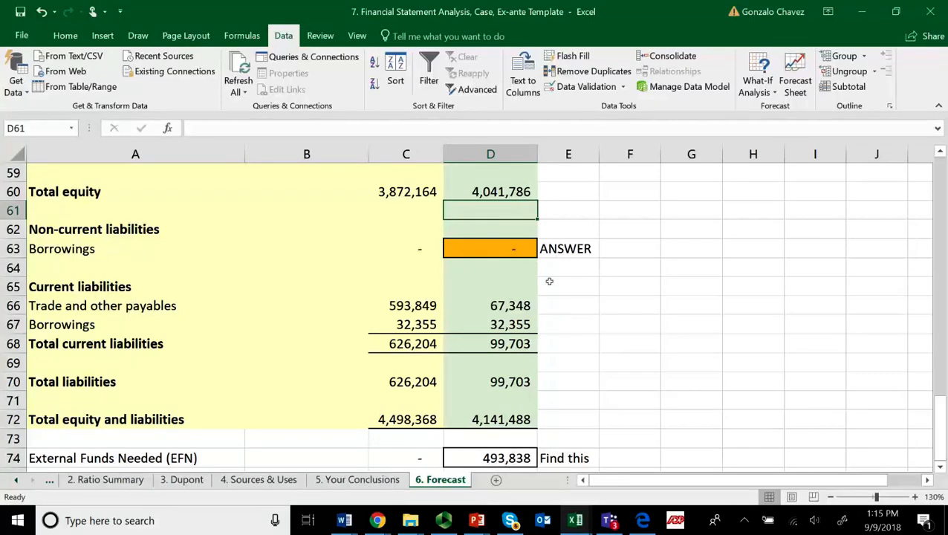
{"action": "left_click", "coordinate": [478, 251]}
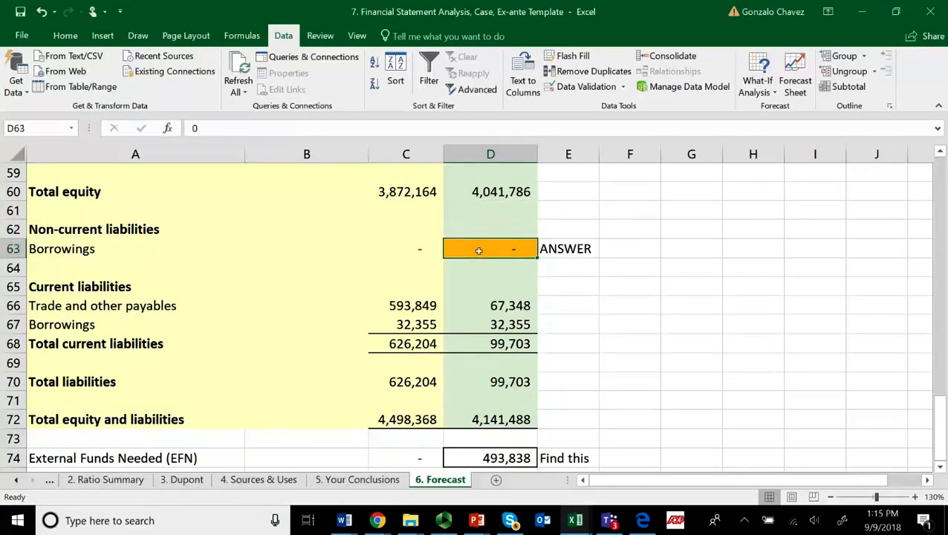
{"action": "type", "text": "493"}
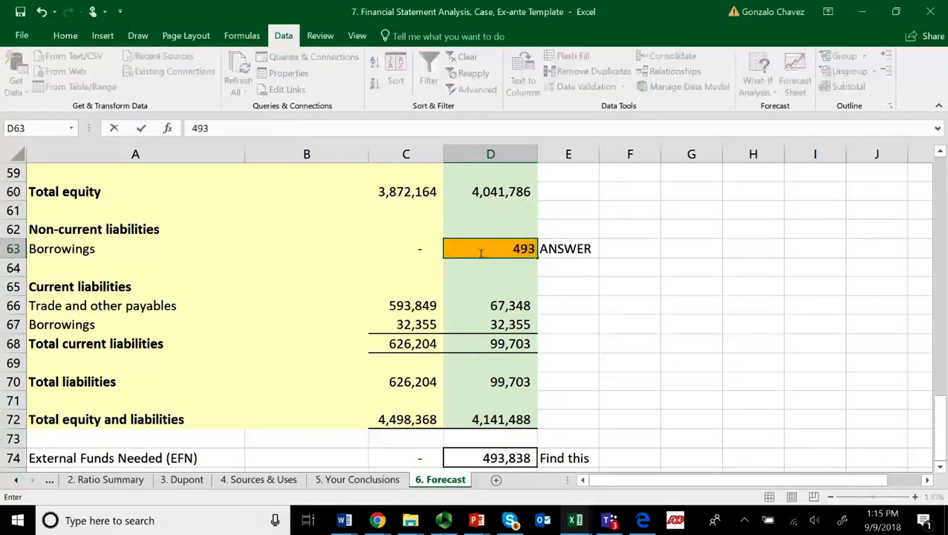
{"action": "type", "text": ",838"}
{"action": "key", "text": "Return"}
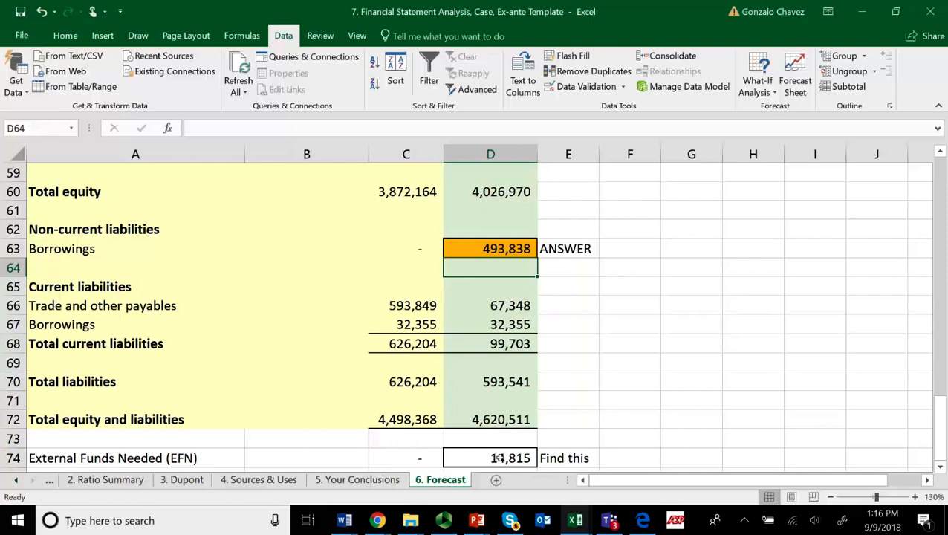
{"action": "left_click", "coordinate": [506, 252]}
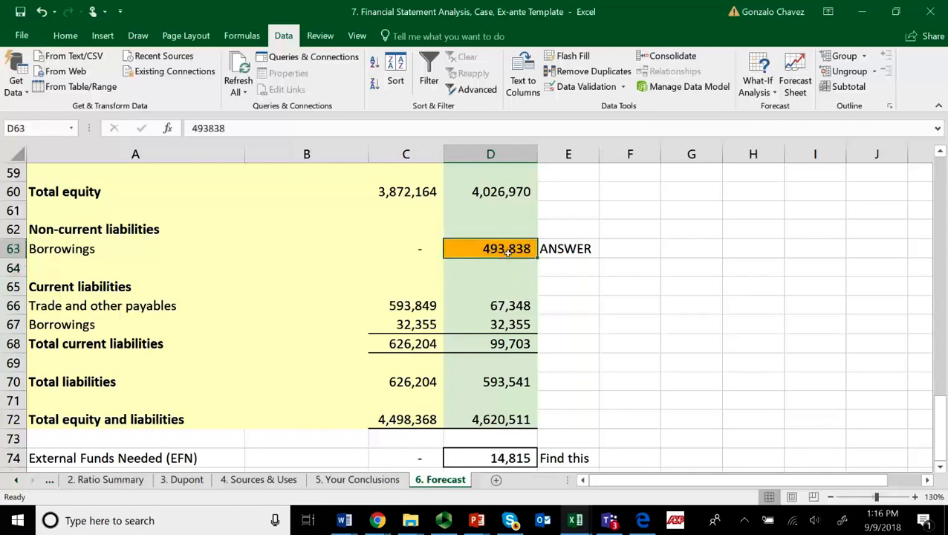
{"action": "type", "text": "0"}
{"action": "key", "text": "Return"}
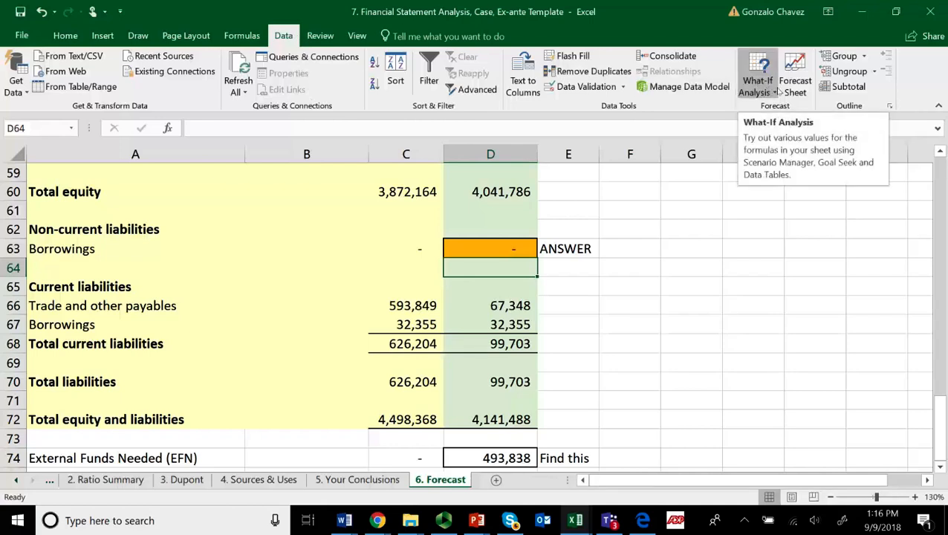
- Set up a Goal Seek that brings the 2018 External Funds Needed in D74 to a value of 0
{"action": "left_click", "coordinate": [775, 91]}
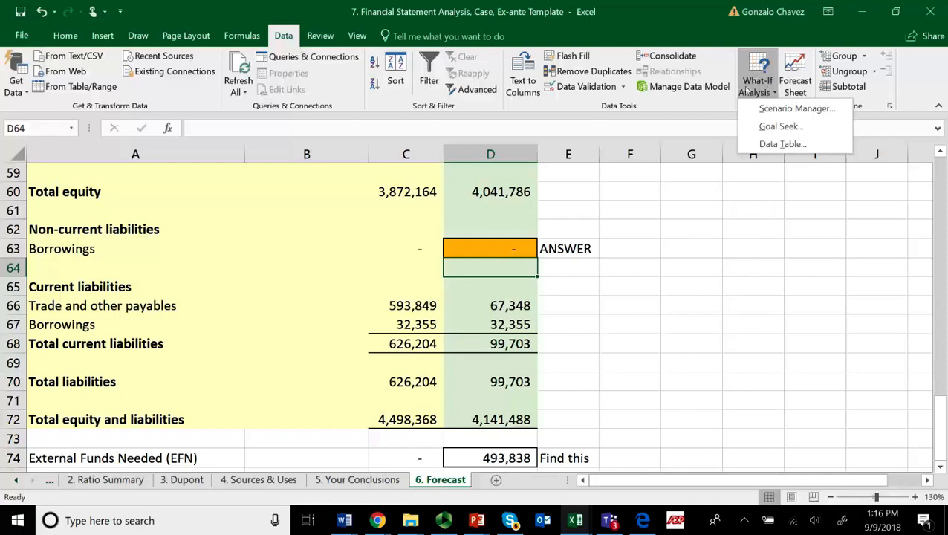
{"action": "left_click", "coordinate": [770, 126]}
{"action": "left_click_drag", "start_coordinate": [768, 193], "coordinate": [683, 119]}
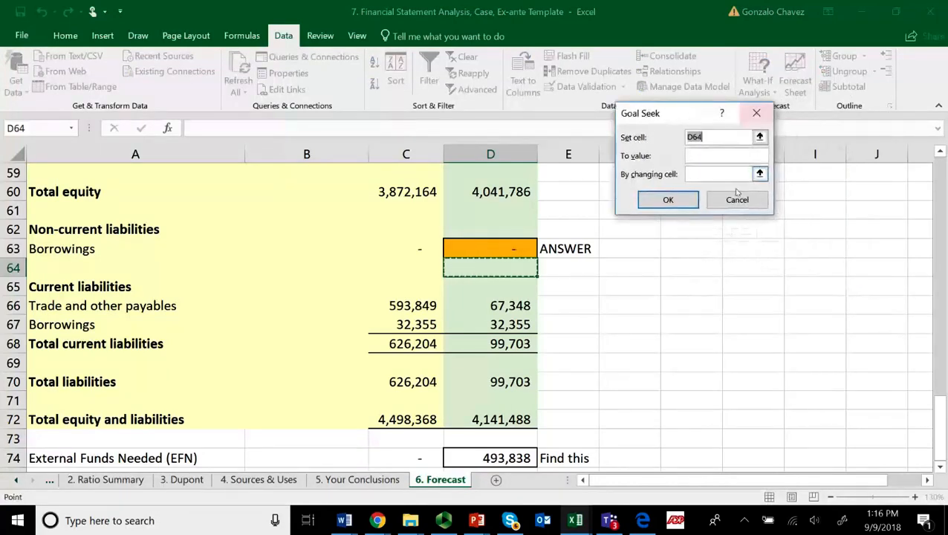
{"action": "left_click_drag", "start_coordinate": [712, 139], "coordinate": [684, 144]}
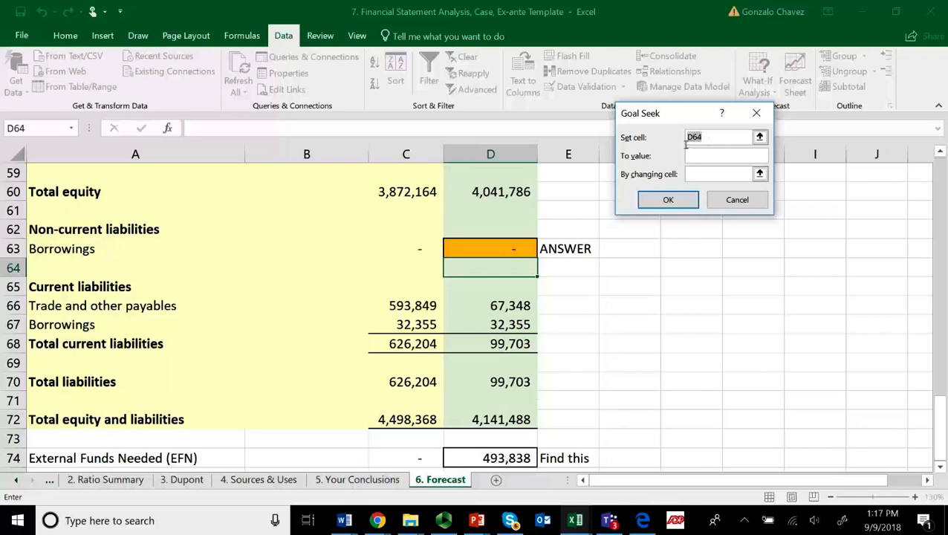
{"action": "left_click", "coordinate": [507, 458]}
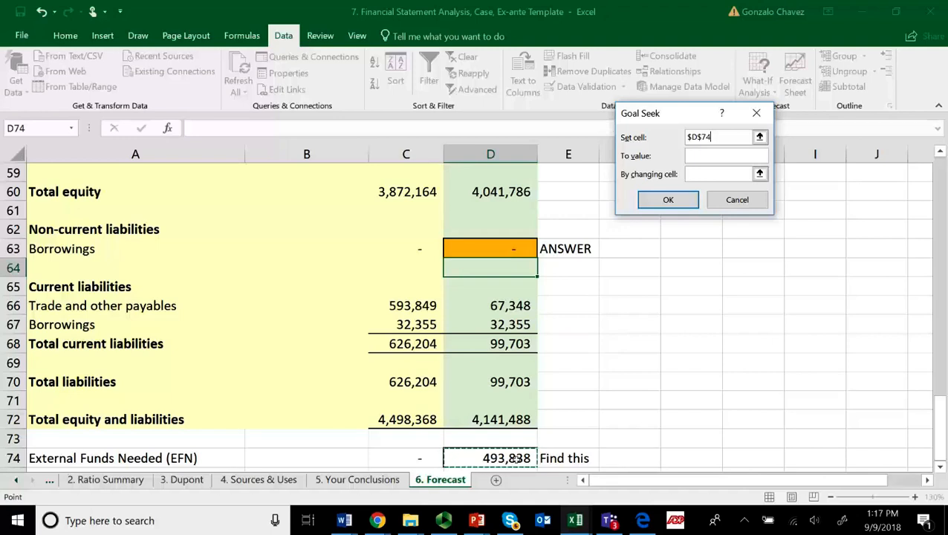
{"action": "left_click", "coordinate": [699, 158]}
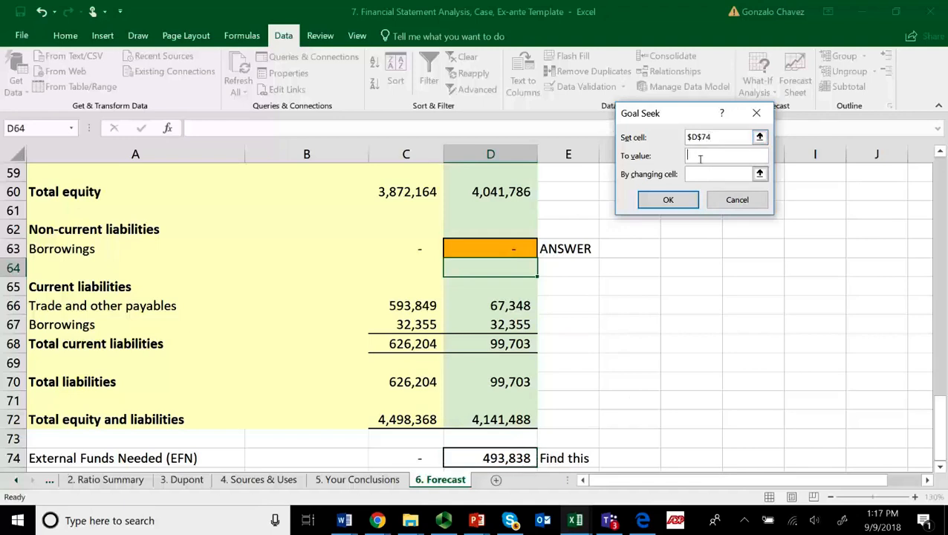
{"action": "type", "text": "0"}
- Use the 2018 non-current Borrowings cell D63 as the changing cell, run the Goal Seek and keep its solution
{"action": "left_click", "coordinate": [698, 174]}
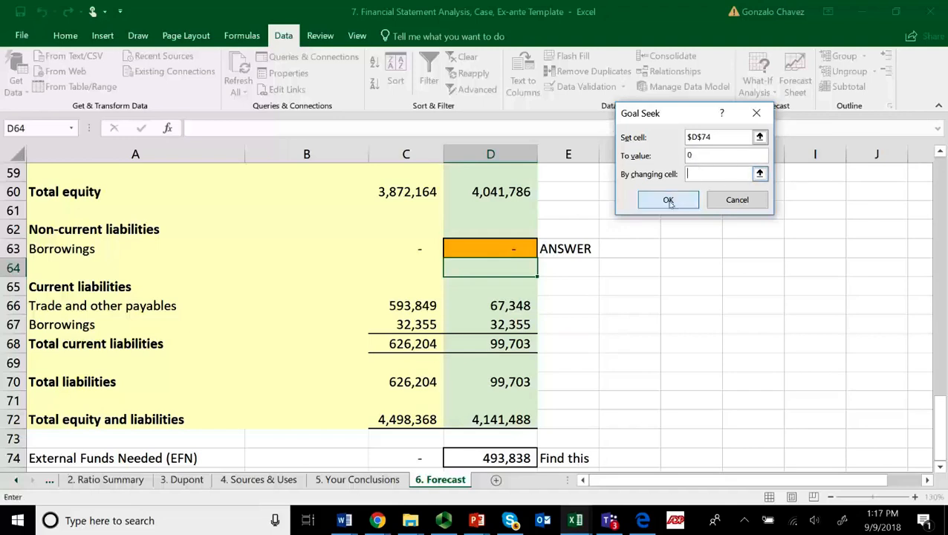
{"action": "left_click", "coordinate": [503, 250]}
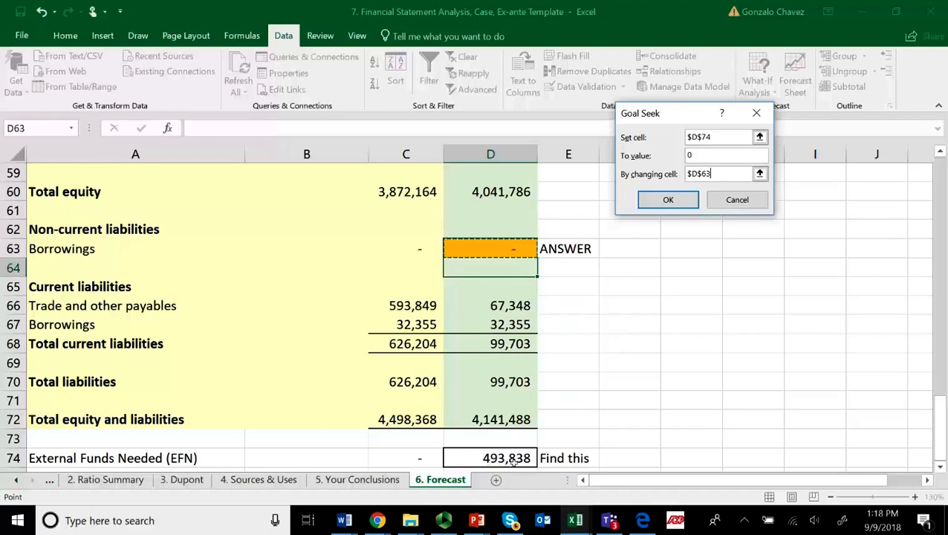
{"action": "left_click", "coordinate": [669, 199]}
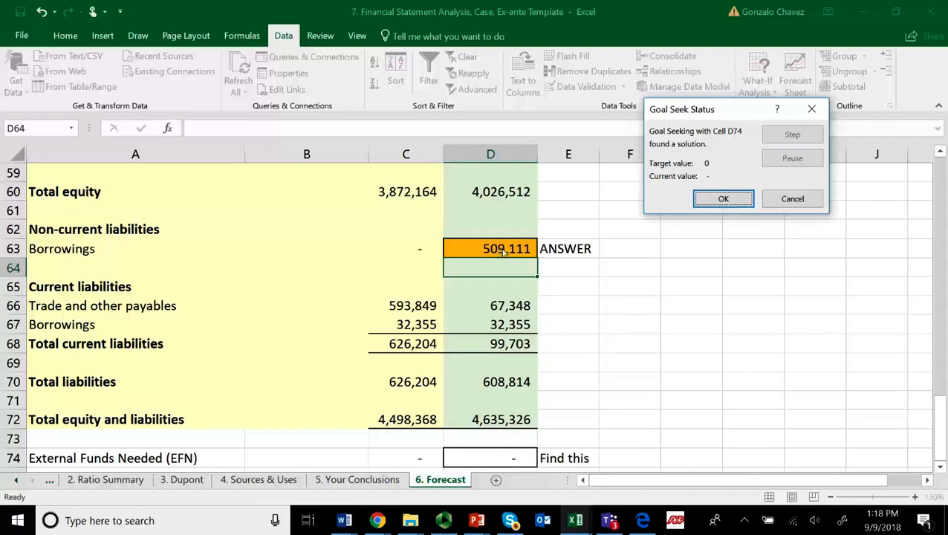
{"action": "left_click", "coordinate": [707, 201]}
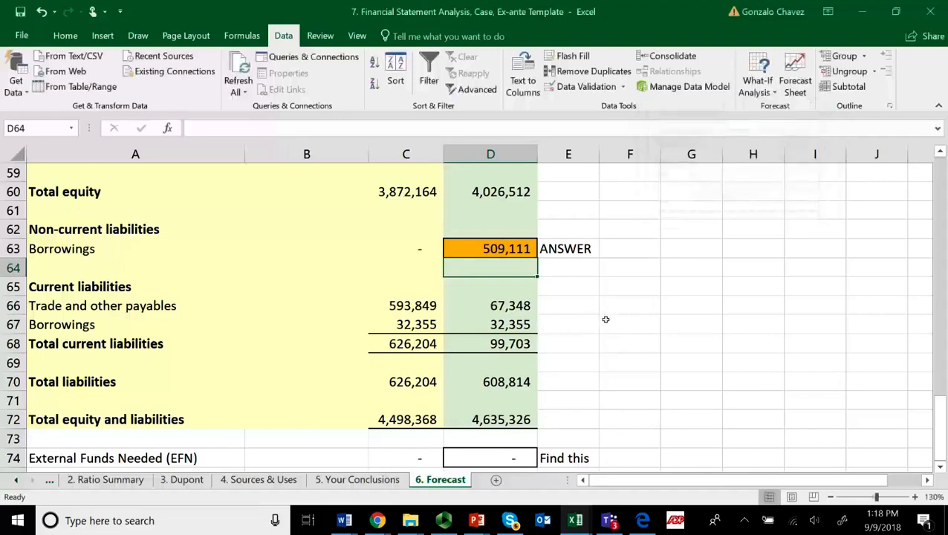